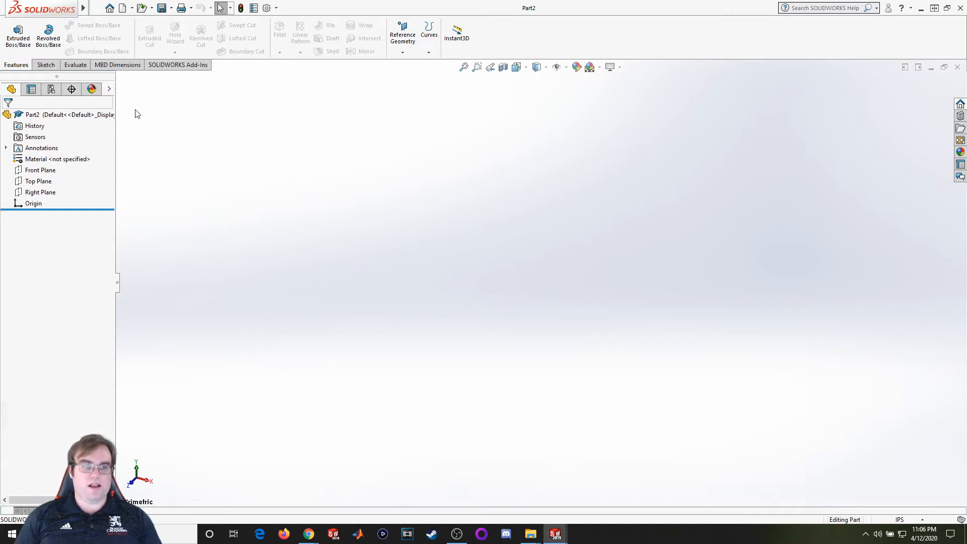
Start a new sketch on the Top Plane
click(46, 65)
click(14, 30)
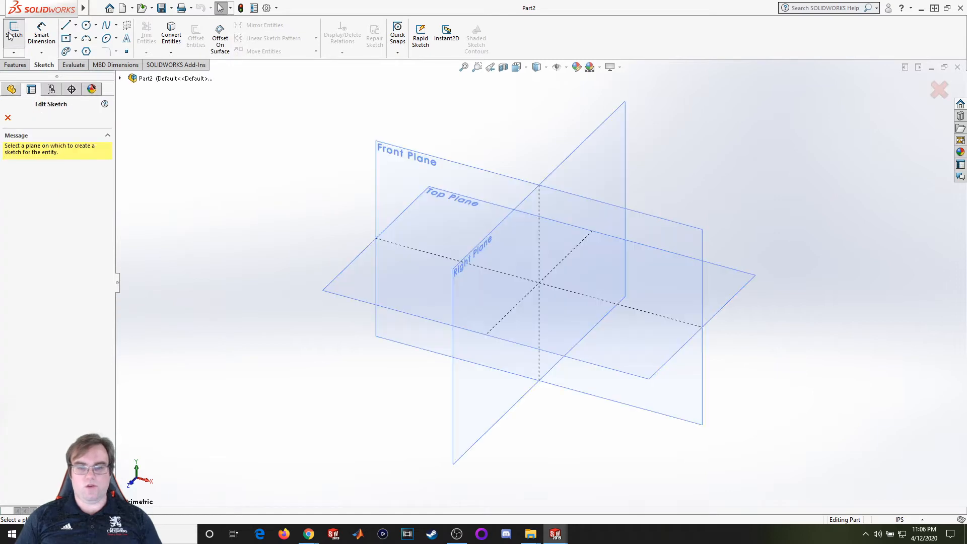
click(345, 294)
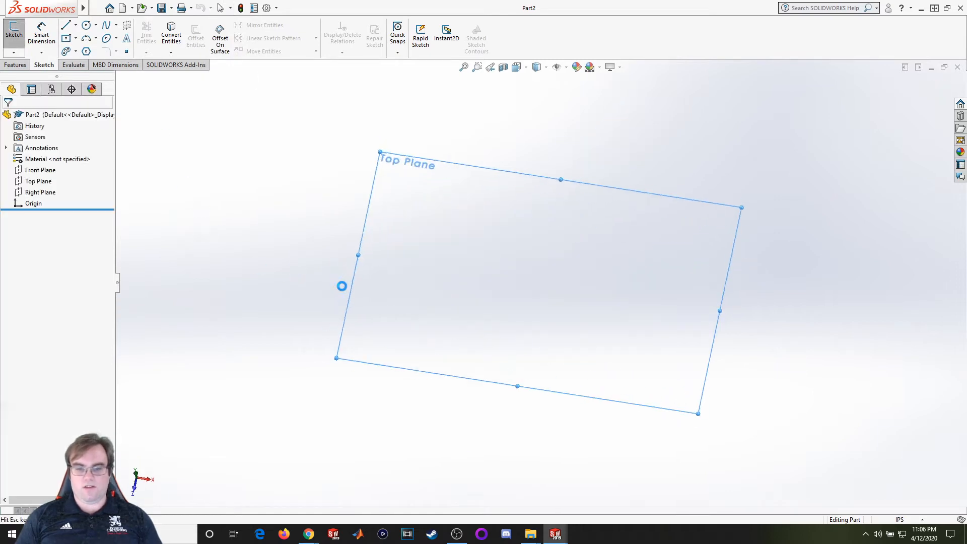
Draw an open chain of seven horizontal and vertical lines from the origin, with outer legs about 3.2 in tall and a notch between two upper segments
click(66, 25)
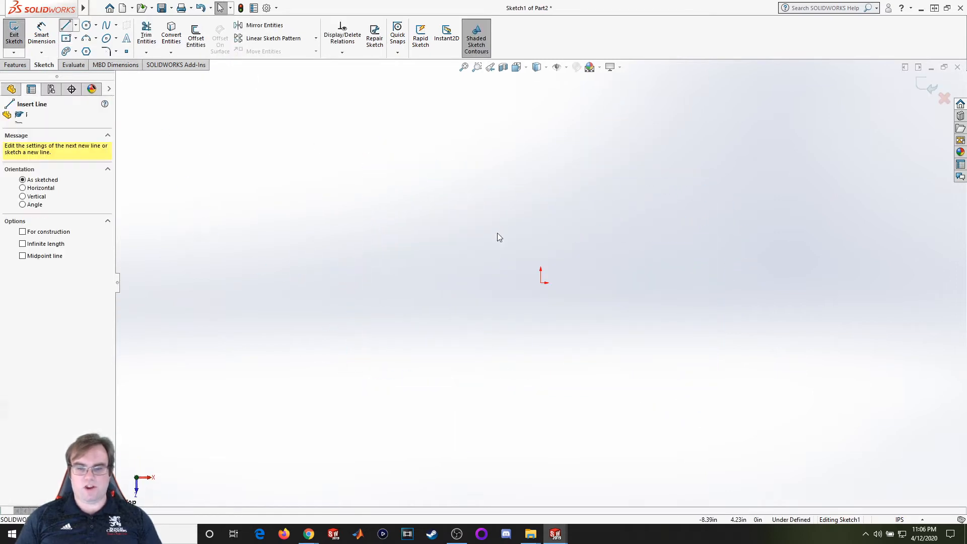
click(541, 283)
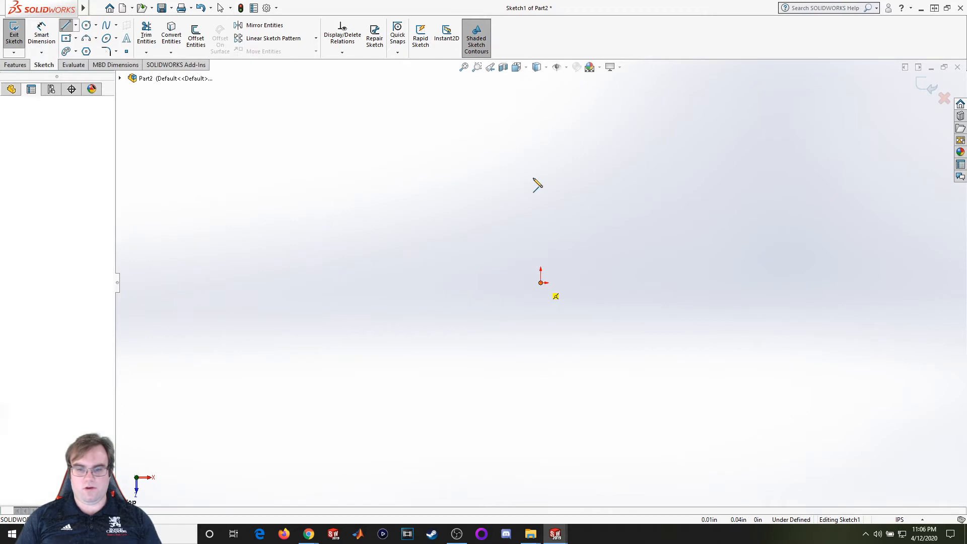
click(540, 126)
click(659, 124)
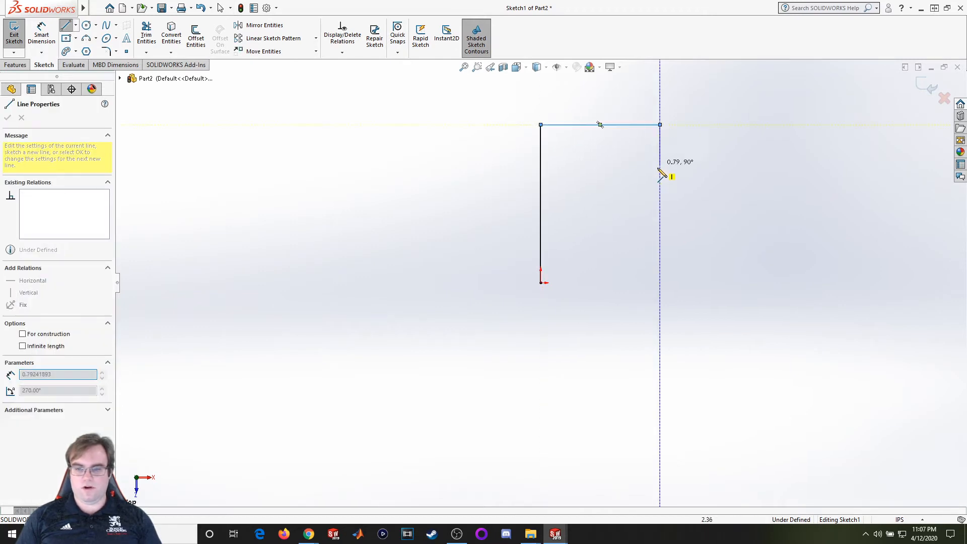
click(660, 186)
click(769, 186)
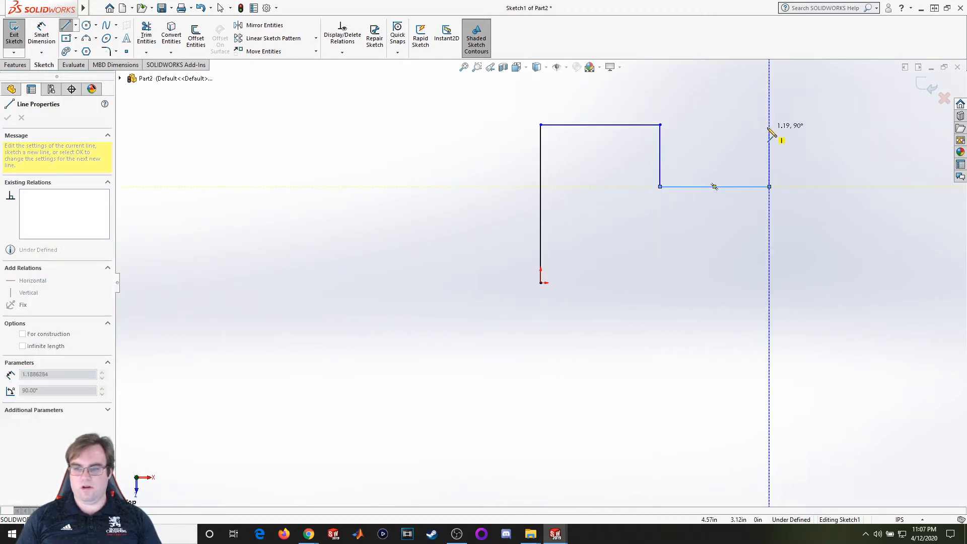
click(769, 125)
click(863, 124)
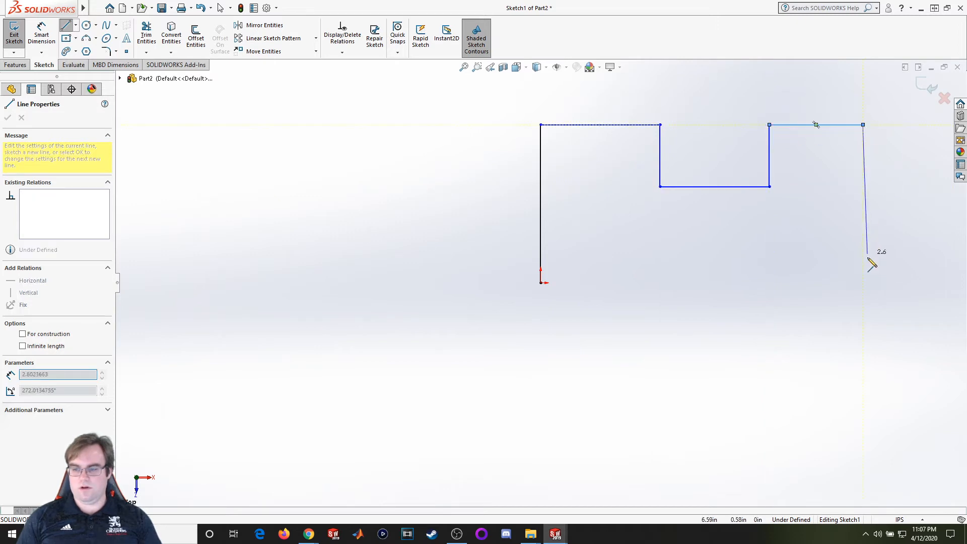
double_click(863, 283)
key(Escape)
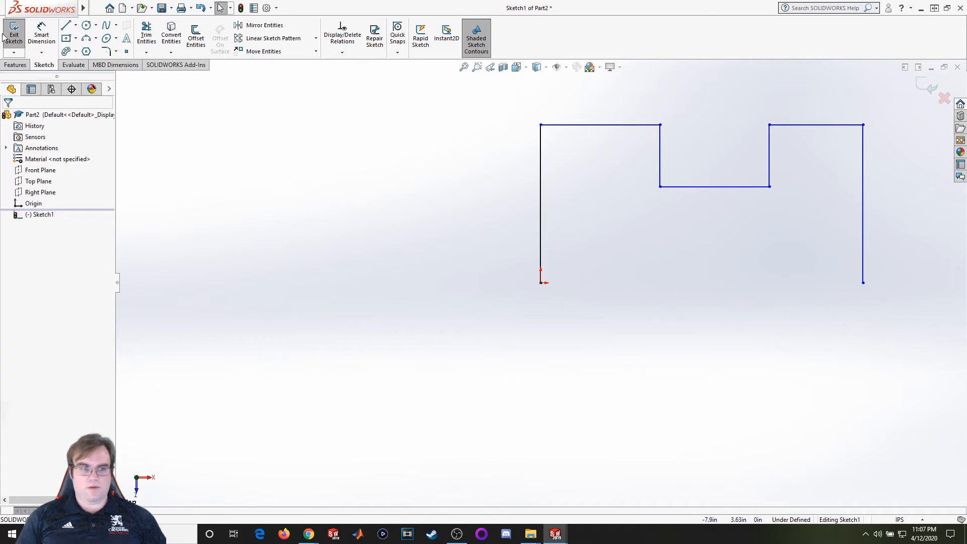
Dimension the vertical leg at the origin to 3 in and the adjoining upper horizontal line to 2.5 in
click(42, 34)
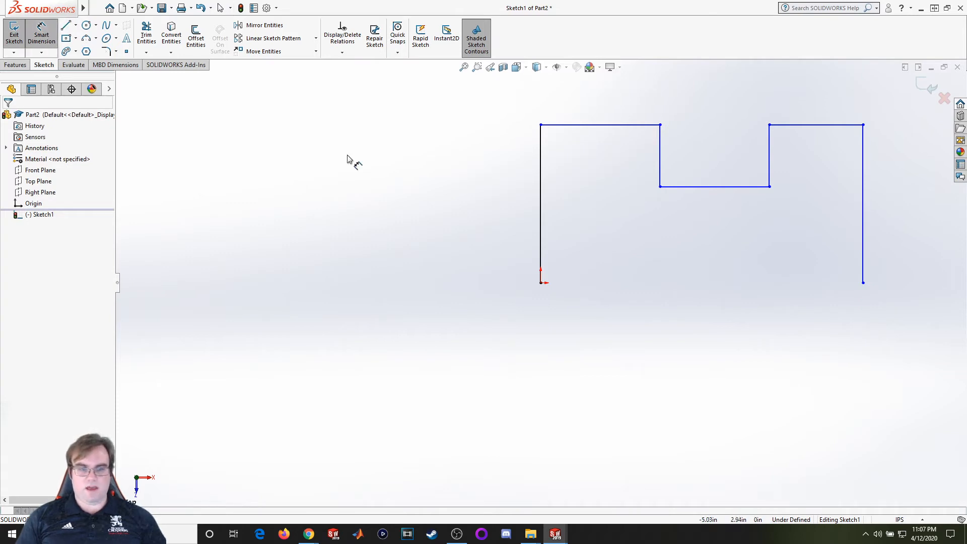
click(541, 245)
click(472, 237)
text(3.18491456in)
key(Return)
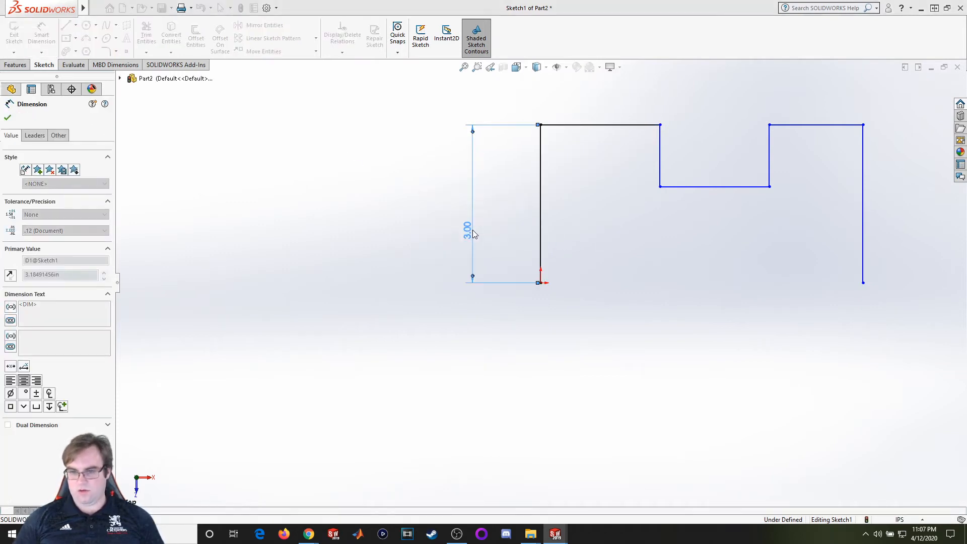
click(619, 125)
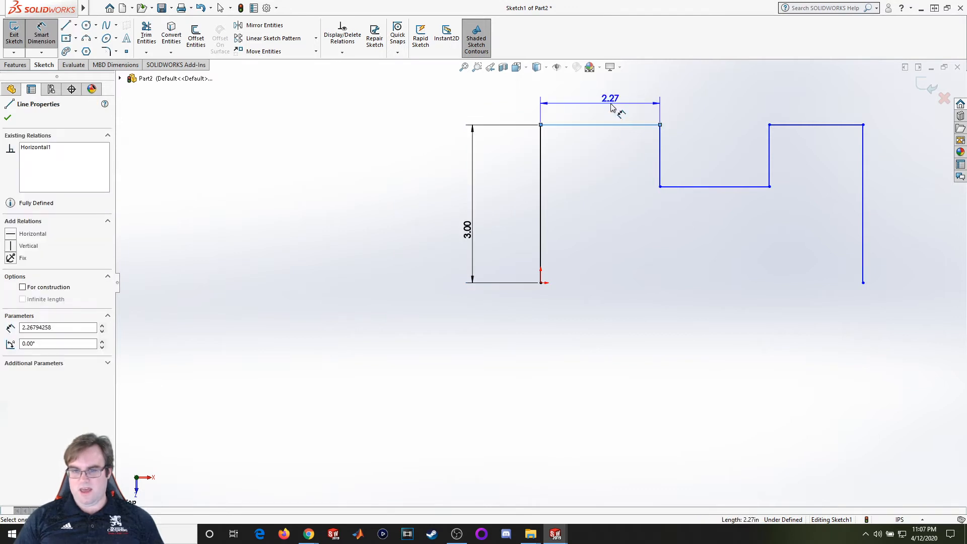
click(610, 107)
text(2.5)
key(Return)
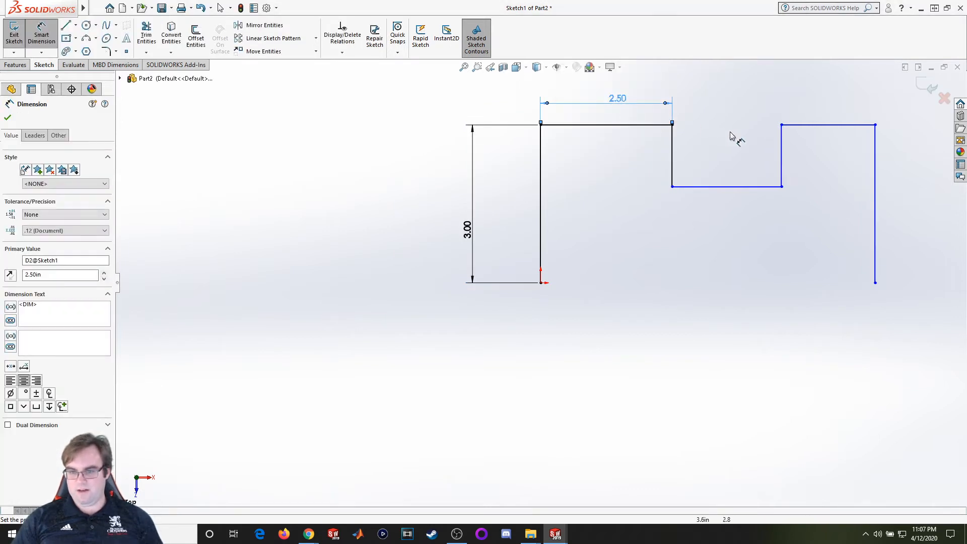
Dimension the notch's left side to 1.2 in and the upper-right horizontal line to 2 in
click(672, 165)
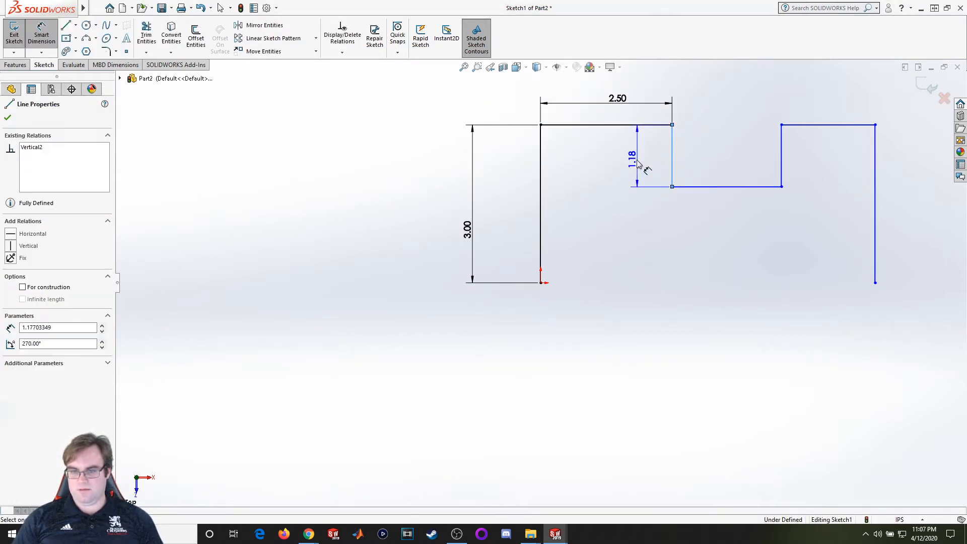
click(645, 163)
text(1.2)
key(Return)
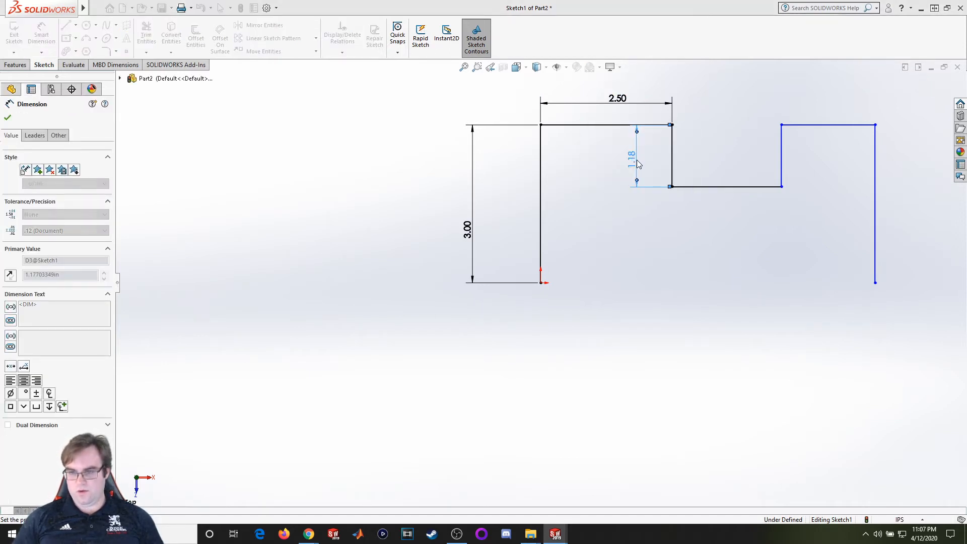
click(822, 127)
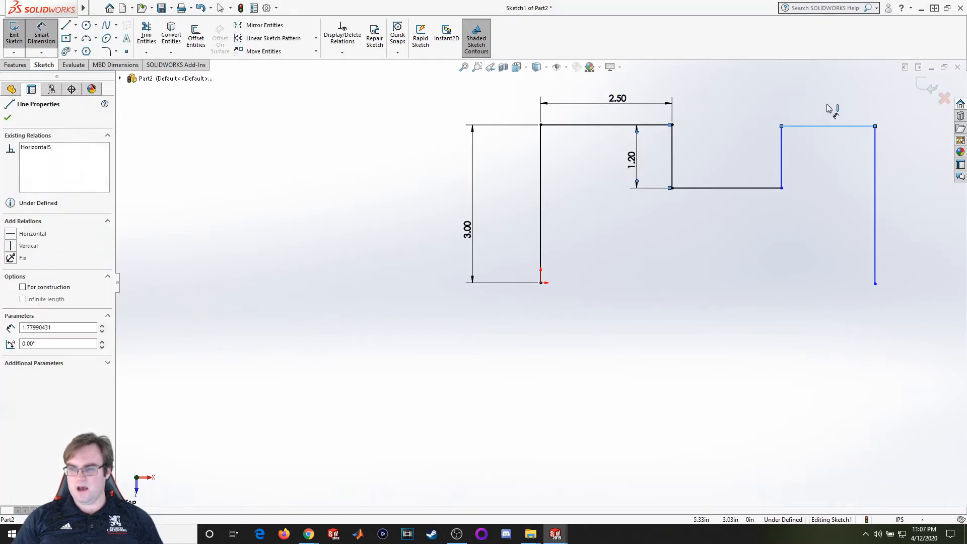
click(829, 107)
text(2)
key(Return)
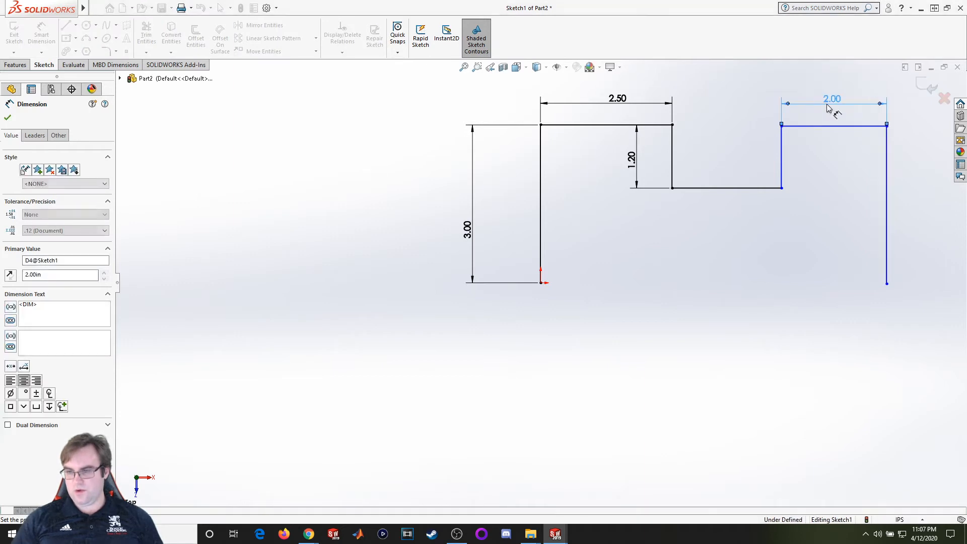
Dimension the notch's bottom line to 2 in and the outer right vertical leg to 3 in
click(753, 190)
click(747, 215)
text(2)
key(Return)
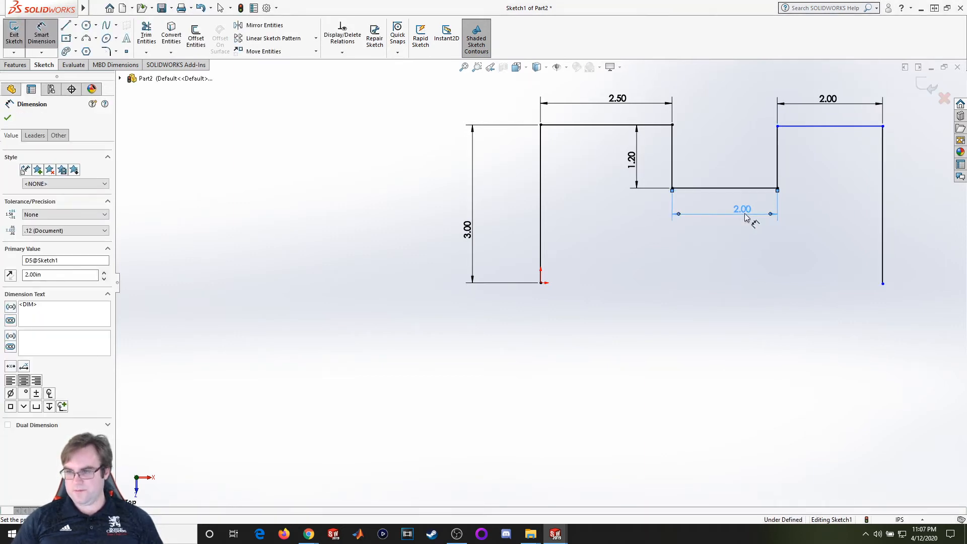
click(889, 260)
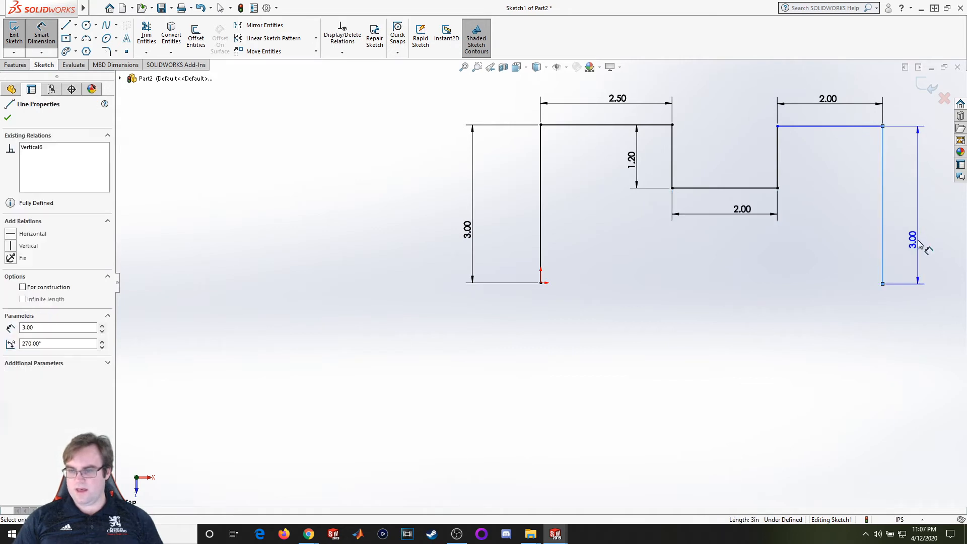
click(919, 245)
key(Return)
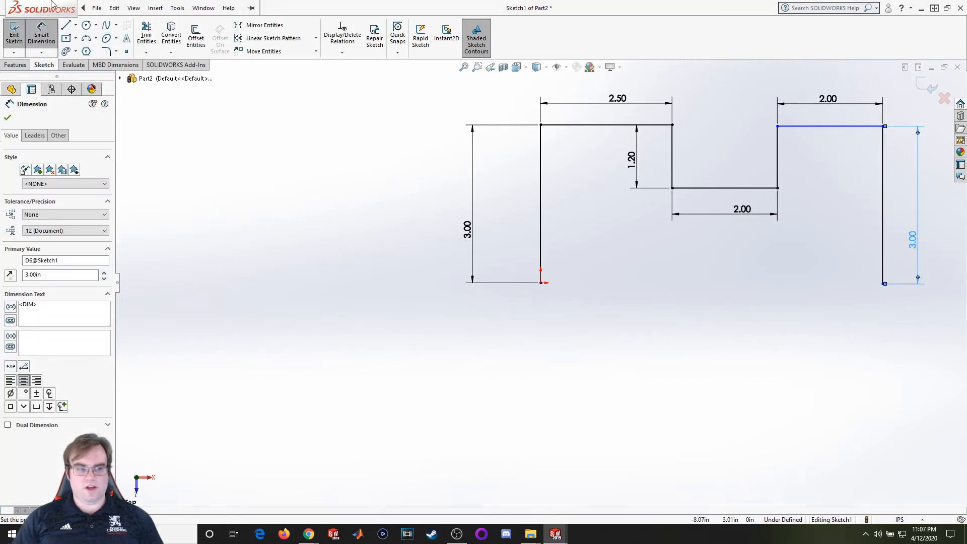
click(8, 117)
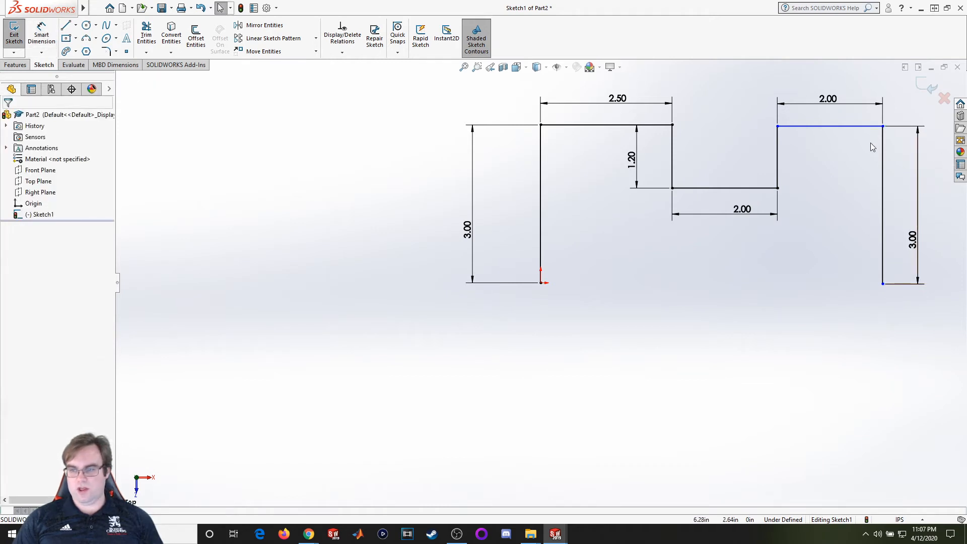
Apply an Equal relation to the two vertical sides of the notch after testing the upper-right line's freedom to move
mouse_move(865, 120)
mouse_down()
mouse_move(865, 134)
mouse_move(863, 116)
mouse_up()
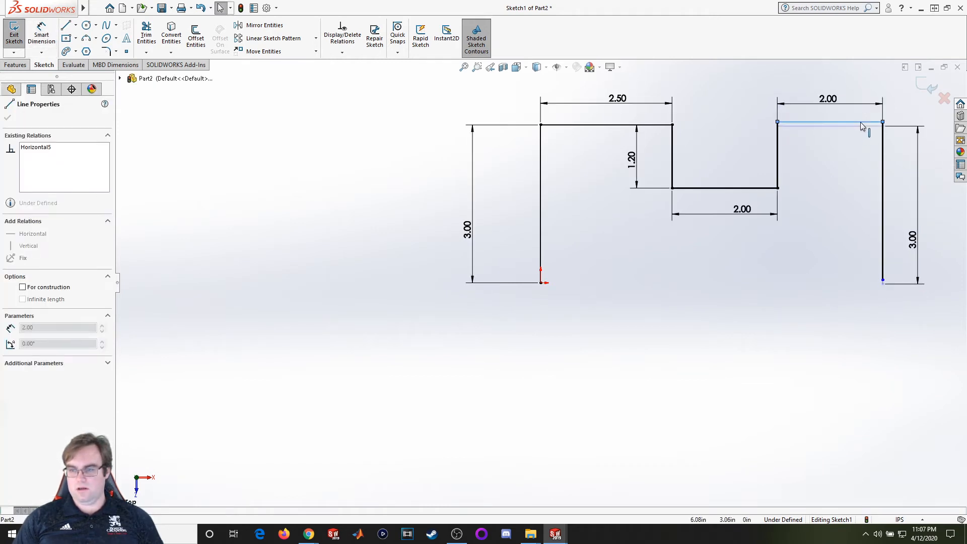
click(826, 207)
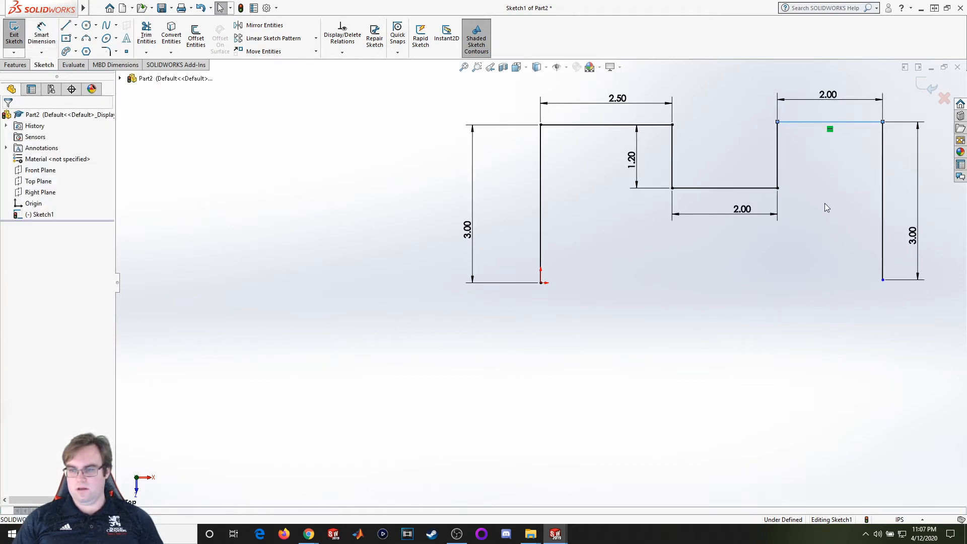
click(778, 173)
ctrl+click(672, 171)
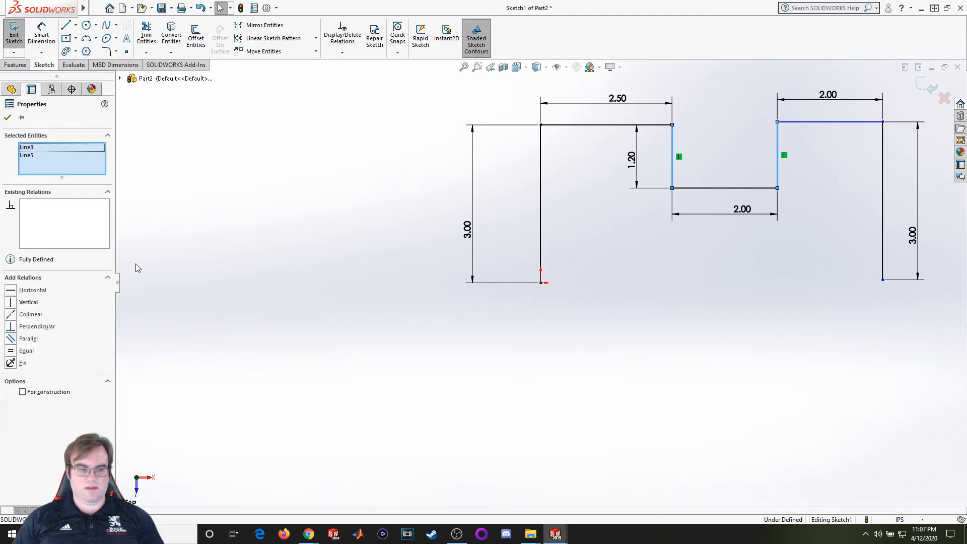
click(10, 350)
click(458, 364)
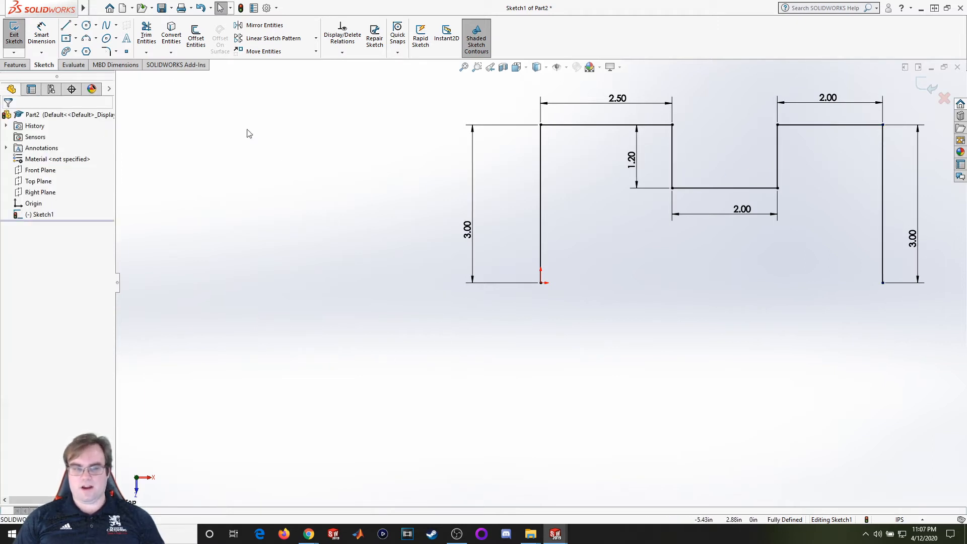
Set up 0.25 in sketch fillets at both corners of the upper-left horizontal line, accepting removal of the equal relation
click(106, 51)
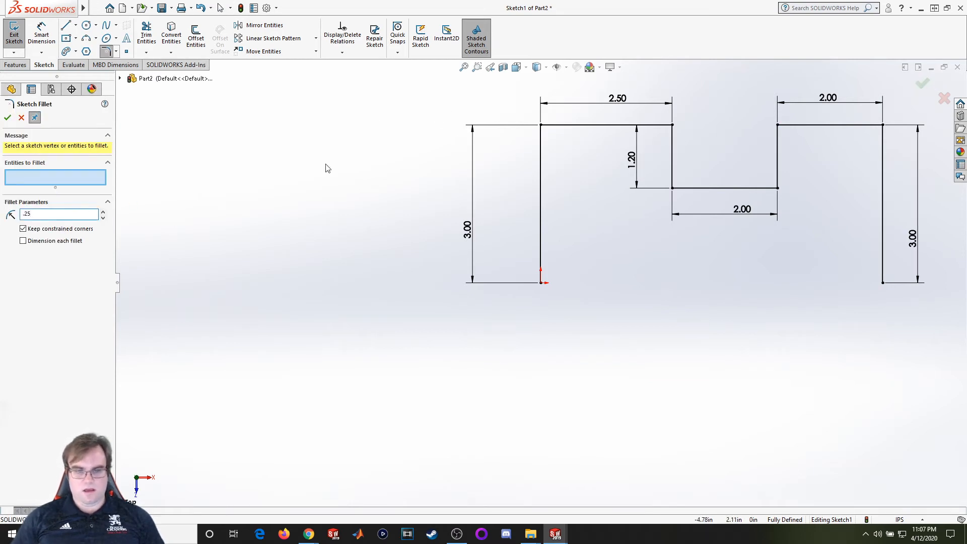
click(541, 166)
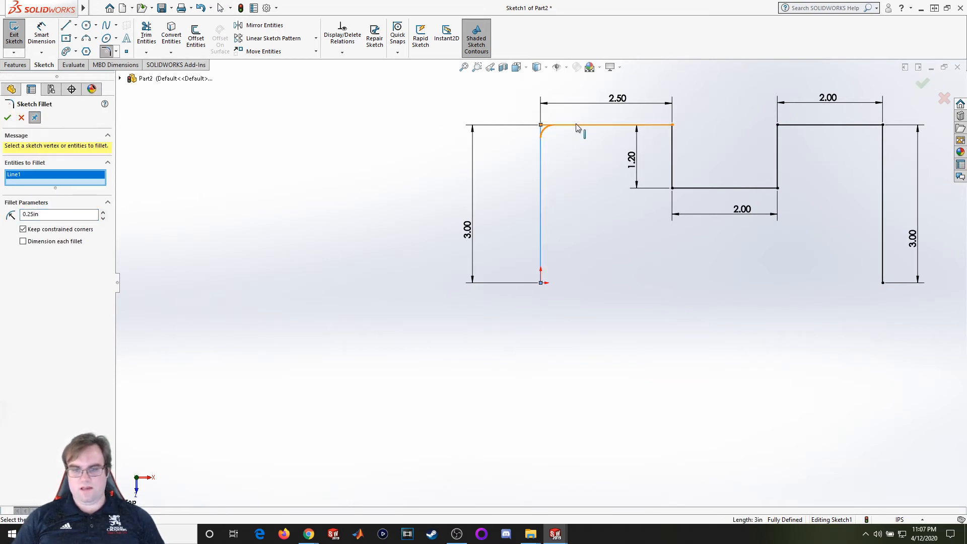
click(655, 126)
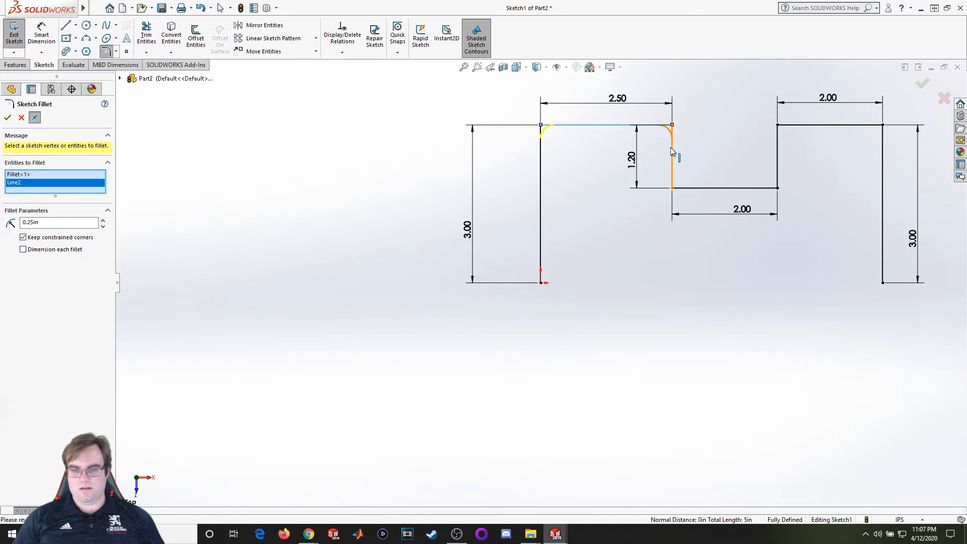
click(670, 147)
click(508, 274)
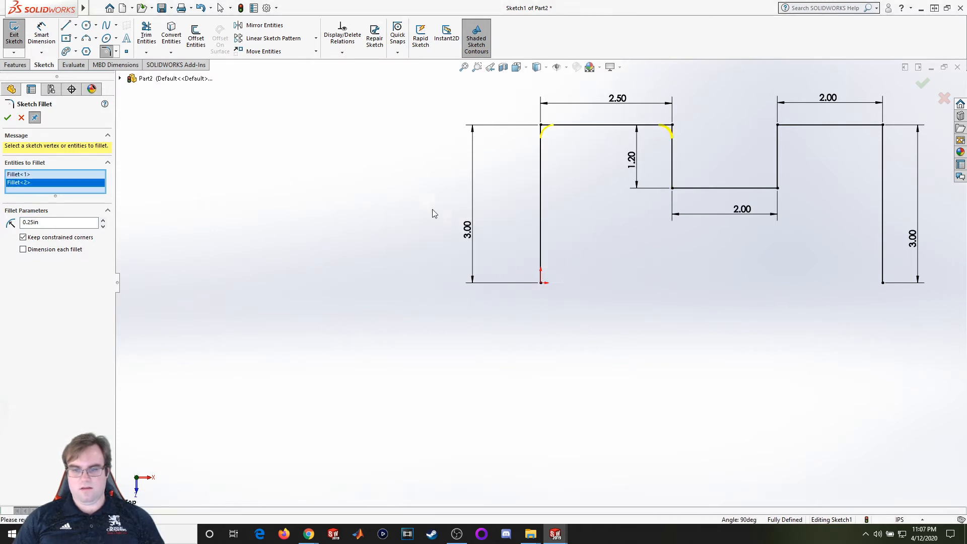
Add the two bottom corners of the notch to the 0.25 in sketch fillet, continuing despite the equal relation
click(676, 175)
click(695, 187)
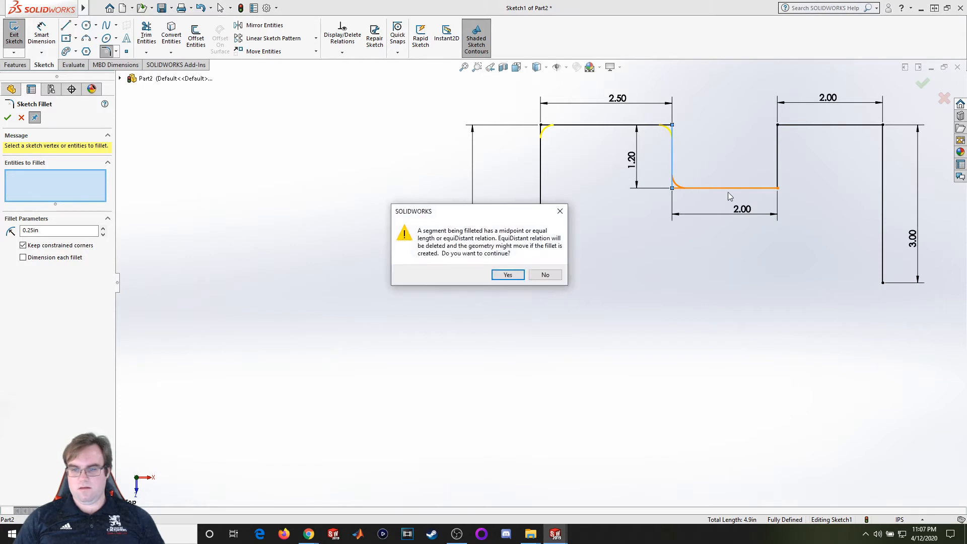
click(514, 278)
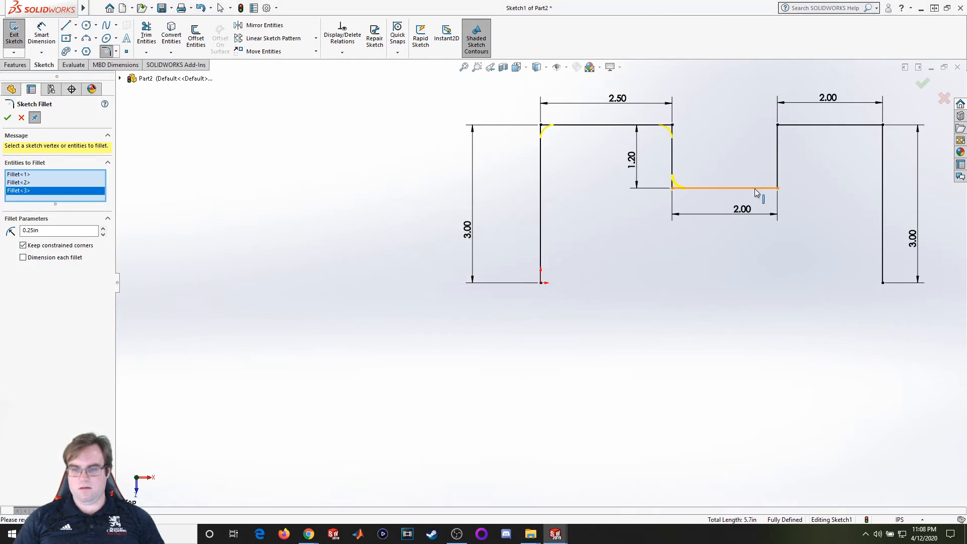
click(757, 188)
click(779, 168)
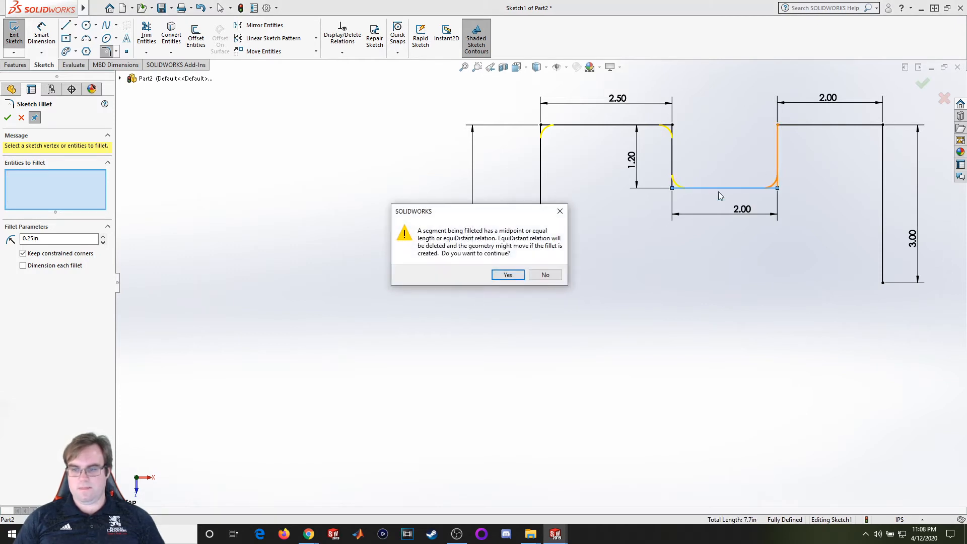
click(504, 274)
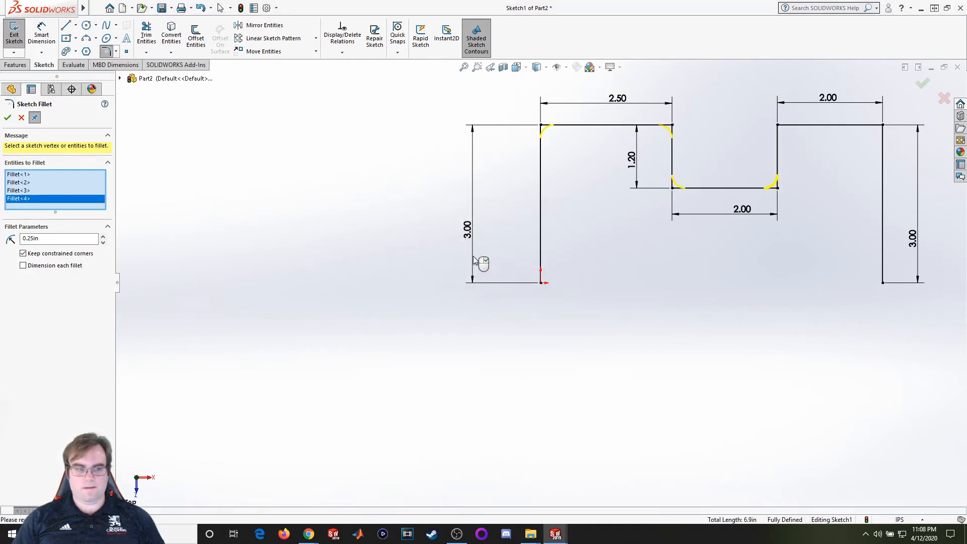
Add both corners of the upper-right horizontal line to the sketch fillet and apply the 0.25 in radius to all selected corners
click(778, 146)
click(803, 126)
click(495, 276)
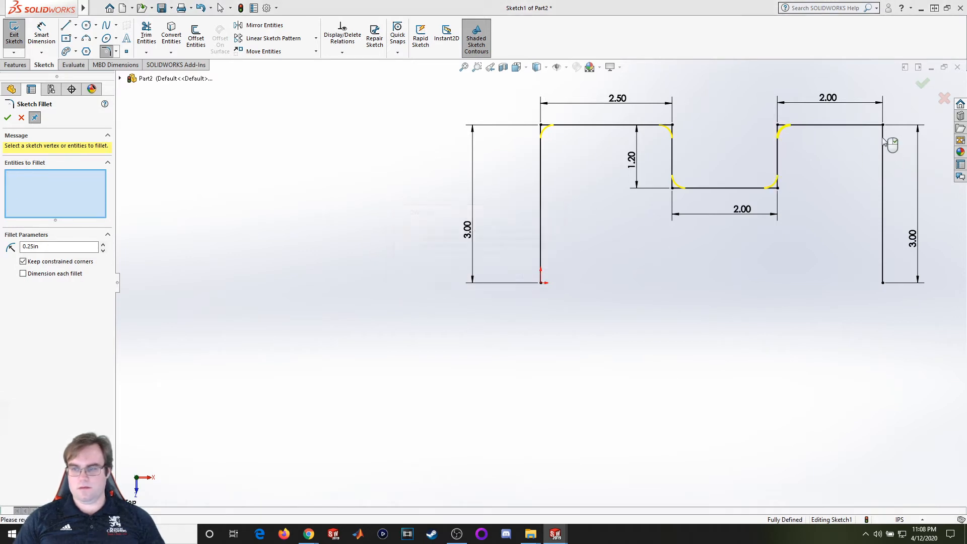
click(852, 125)
click(883, 147)
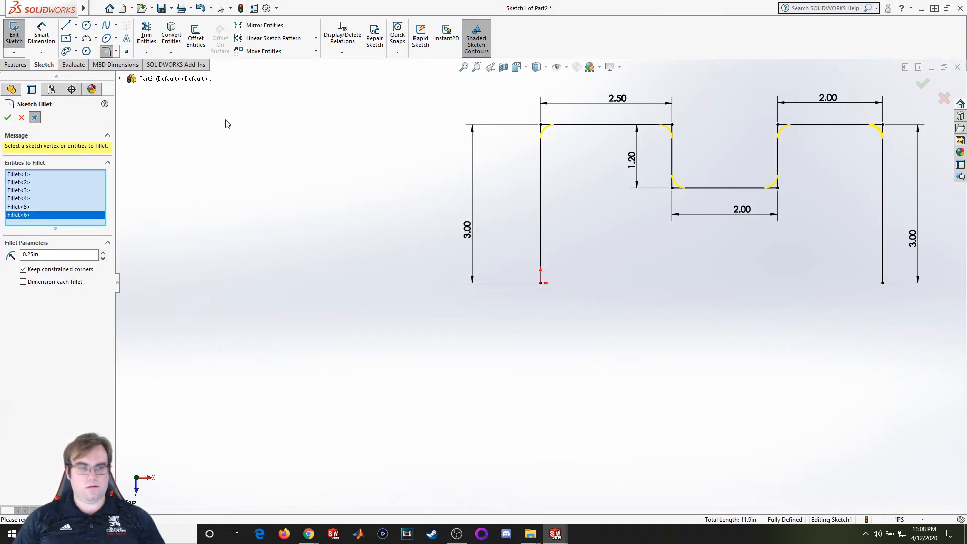
click(8, 120)
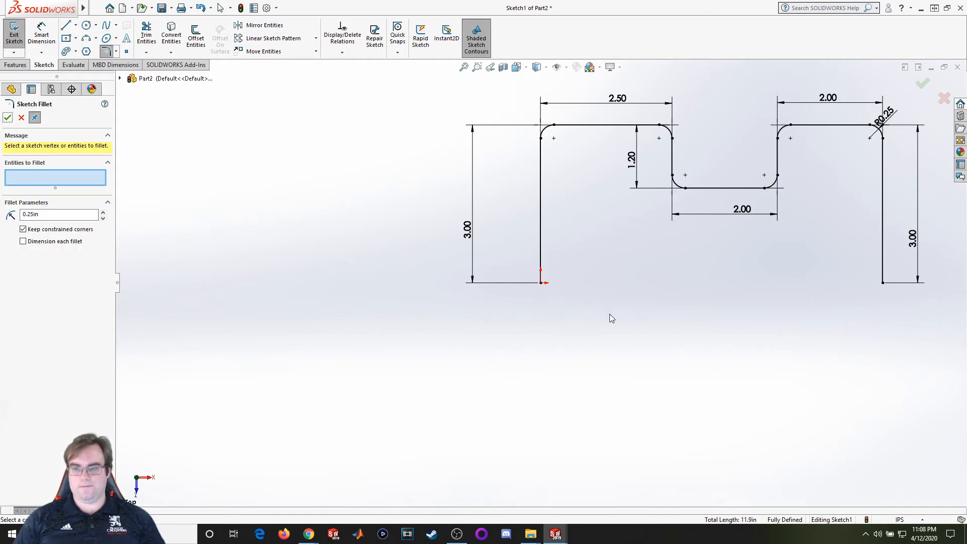
Finish the sketch fillets and exit the path sketch
click(921, 88)
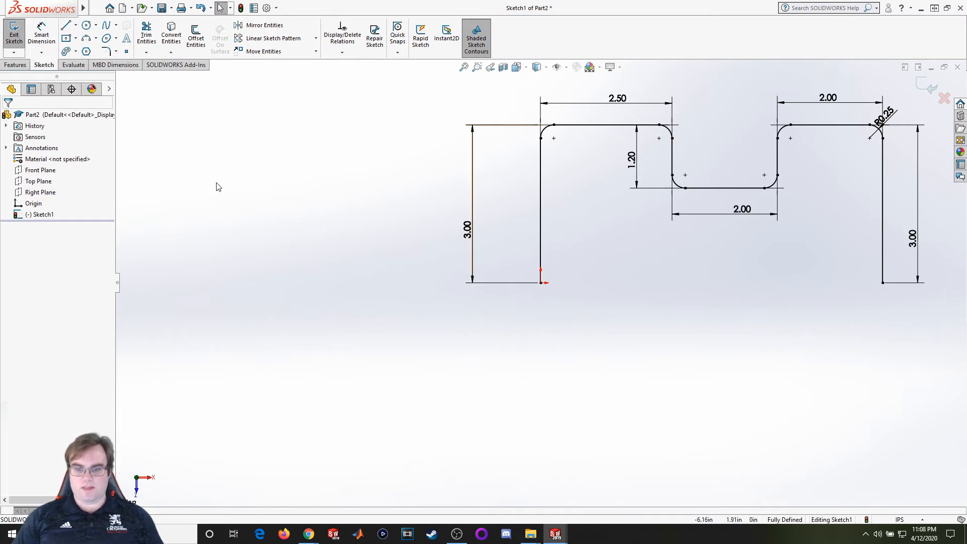
click(96, 8)
click(15, 38)
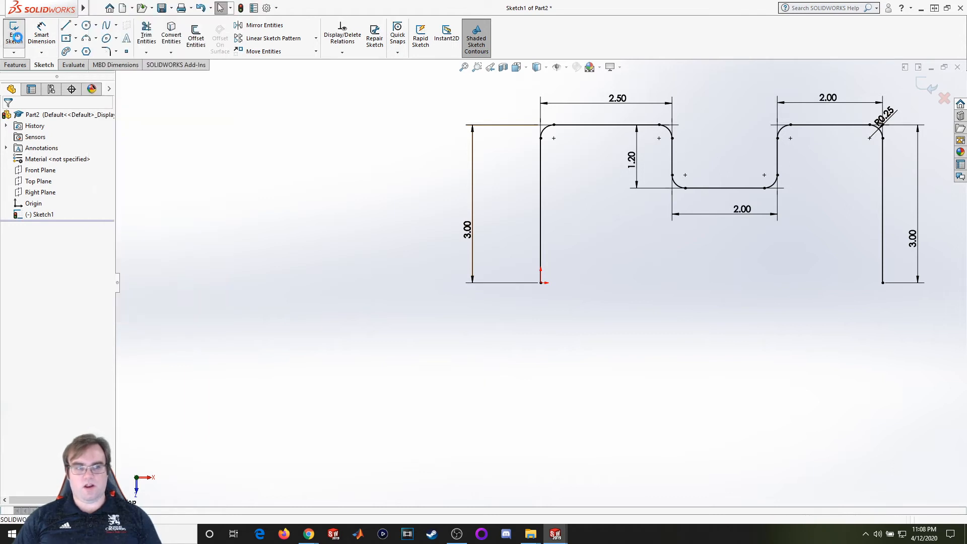
Start a Swept Boss/Base along the open stepped path sketch using a circular profile
click(15, 65)
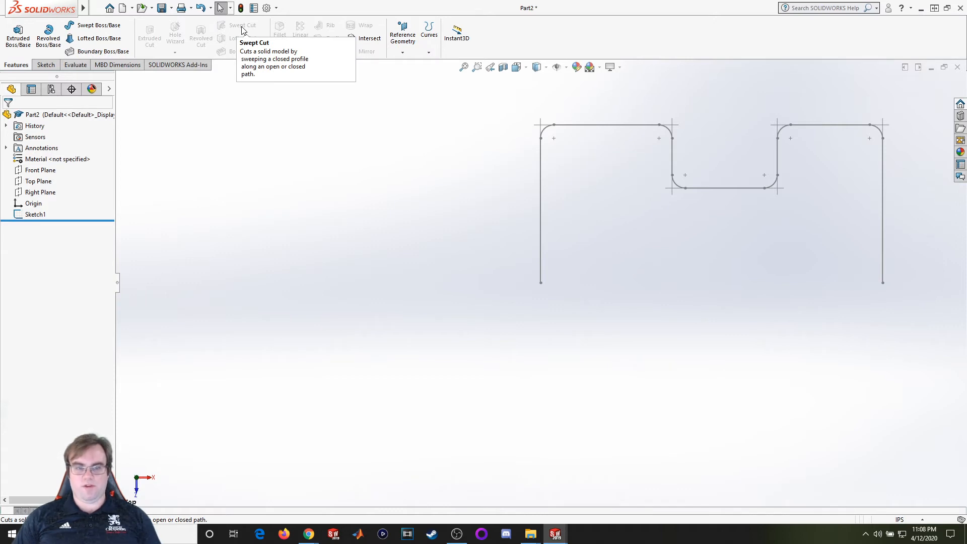
click(96, 25)
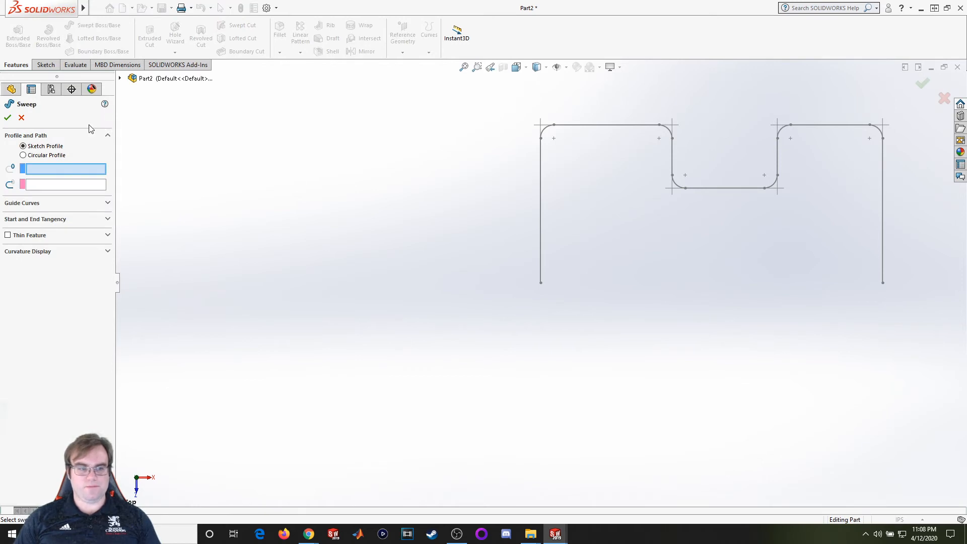
click(32, 188)
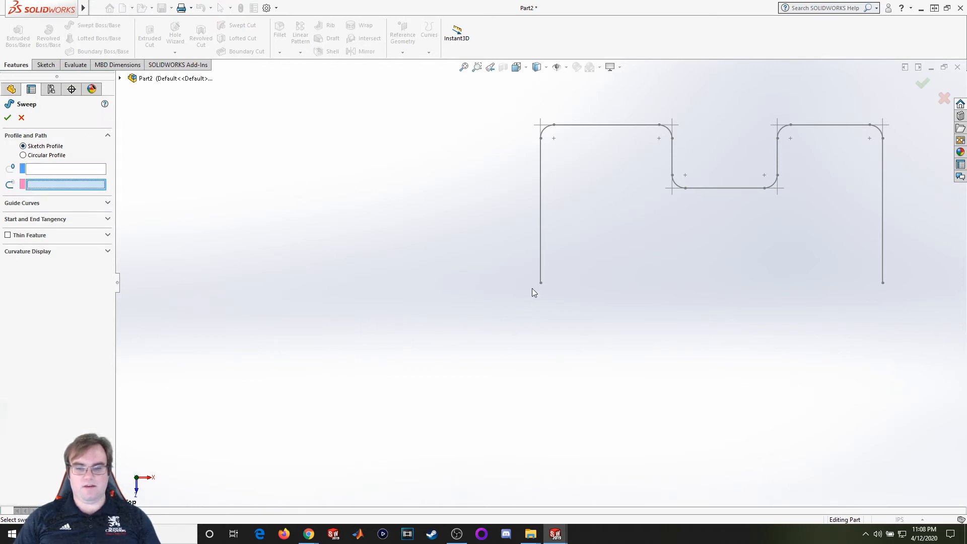
click(540, 273)
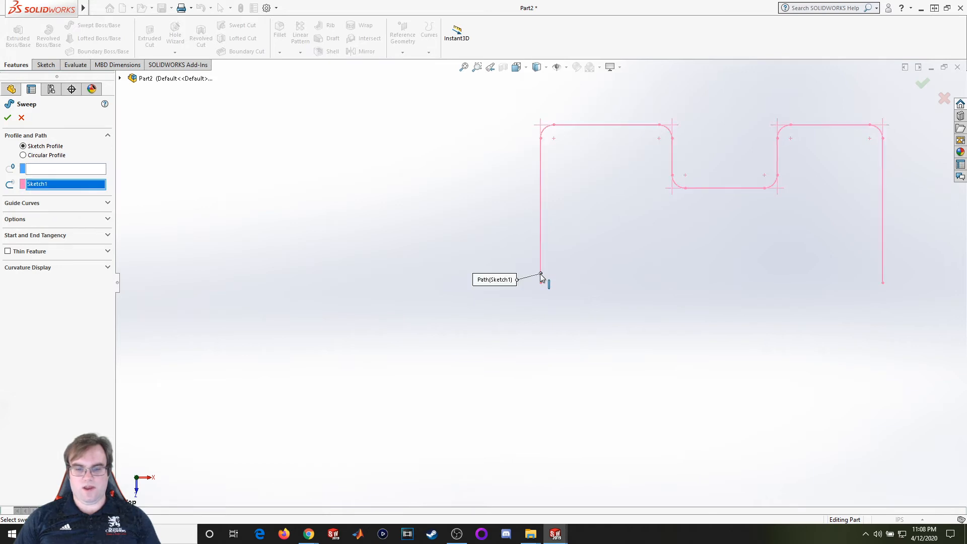
click(31, 155)
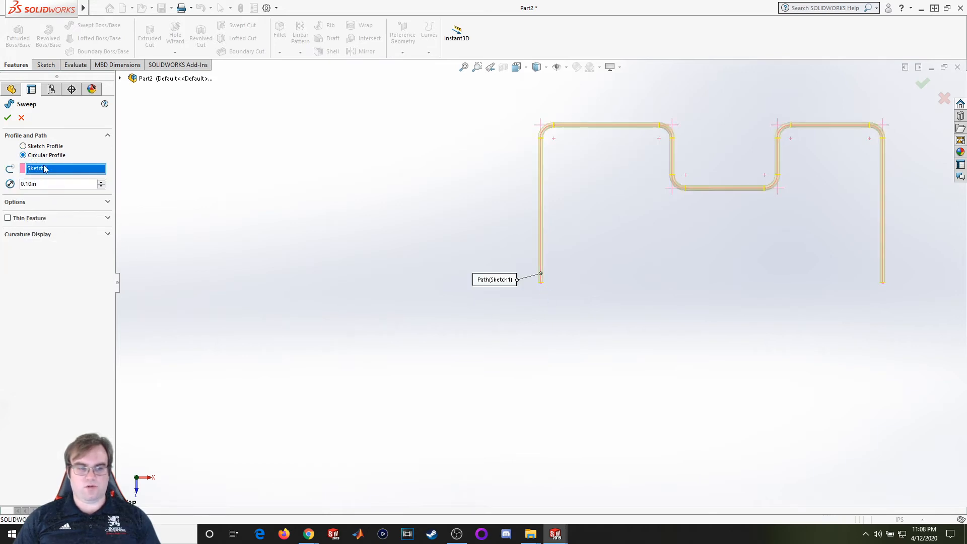
Set the diameter of the sweep's circular profile to 0.40 in
middle_drag(595, 400, 585, 241)
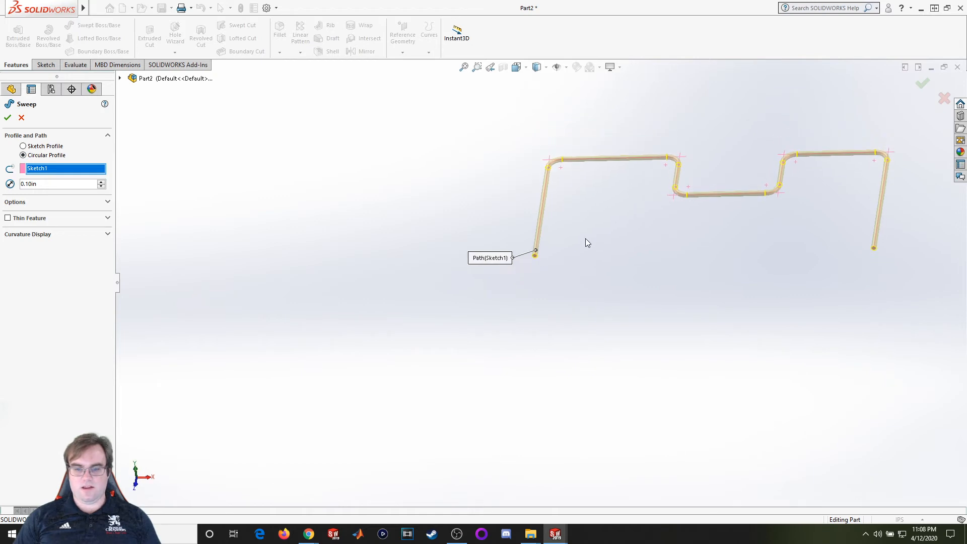
scroll(505, 270, down, 5)
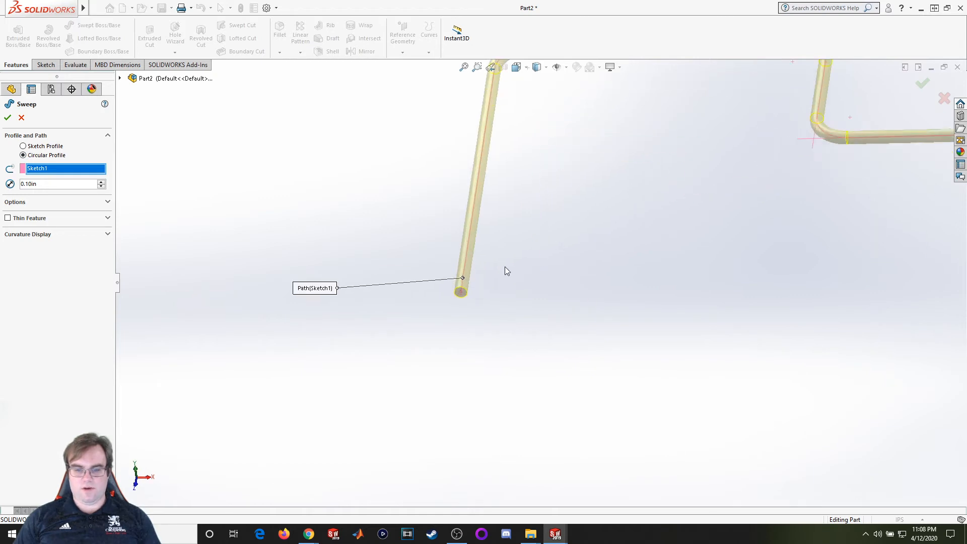
click(100, 182)
click(100, 182)
click(101, 182)
scroll(583, 276, up, 5)
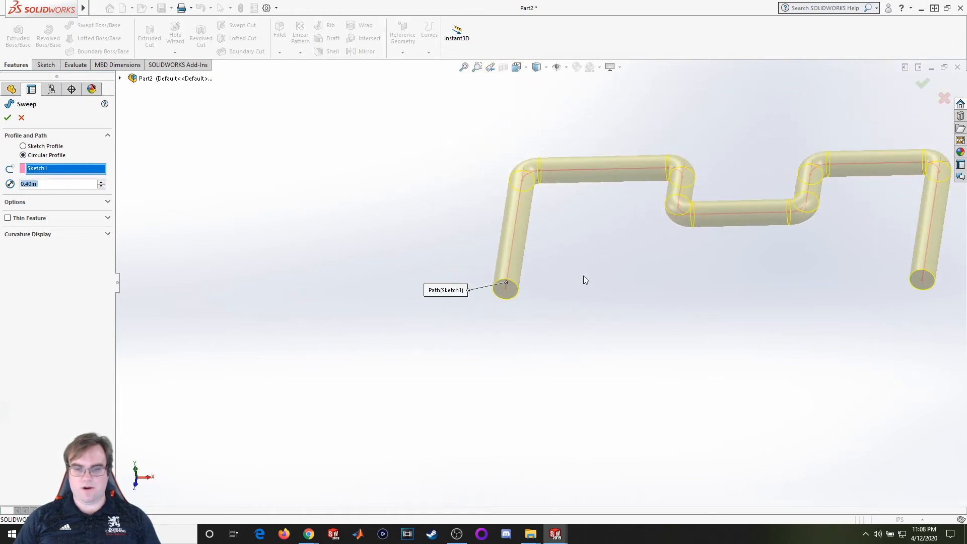
scroll(606, 264, down, 3)
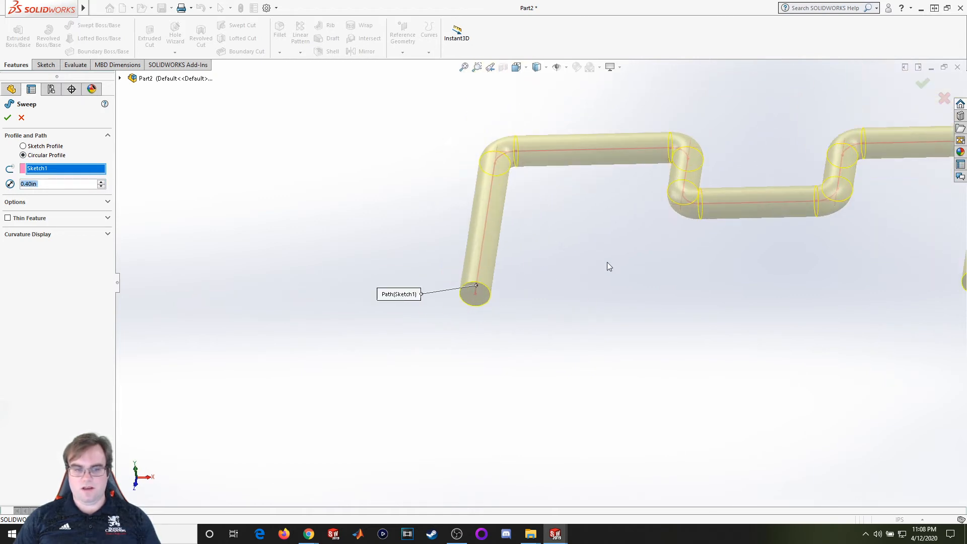
Make the sweep a one-direction thin feature with a 0.05 in wall thickness and create it
click(17, 202)
click(22, 202)
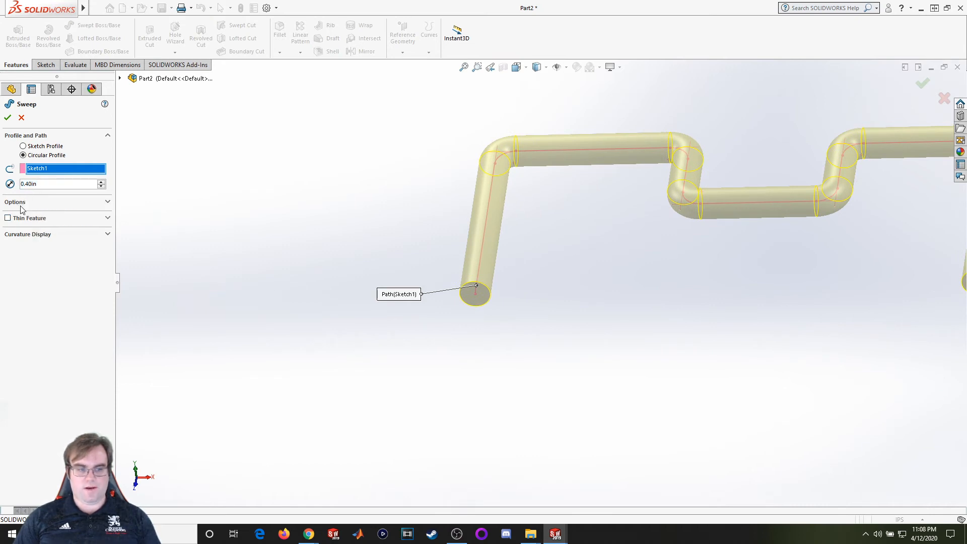
click(14, 220)
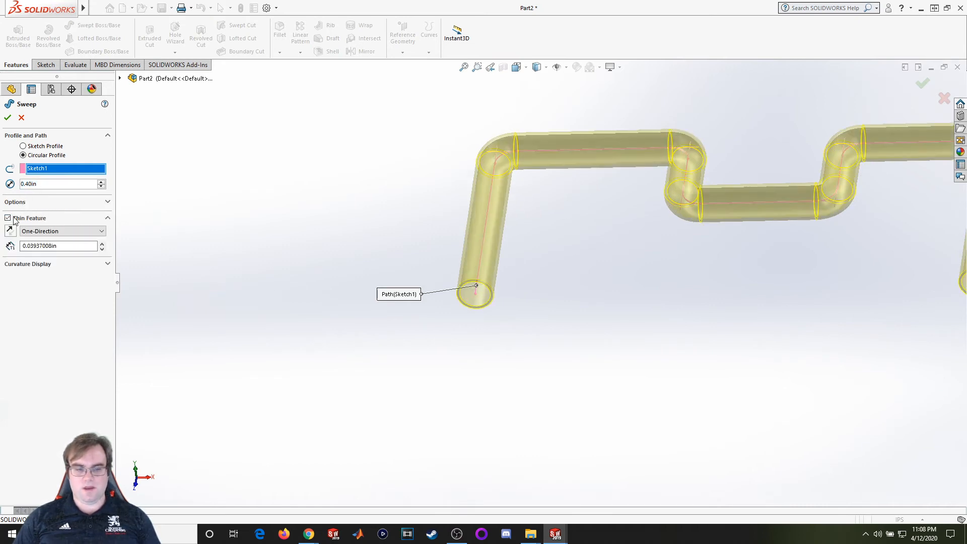
click(58, 246)
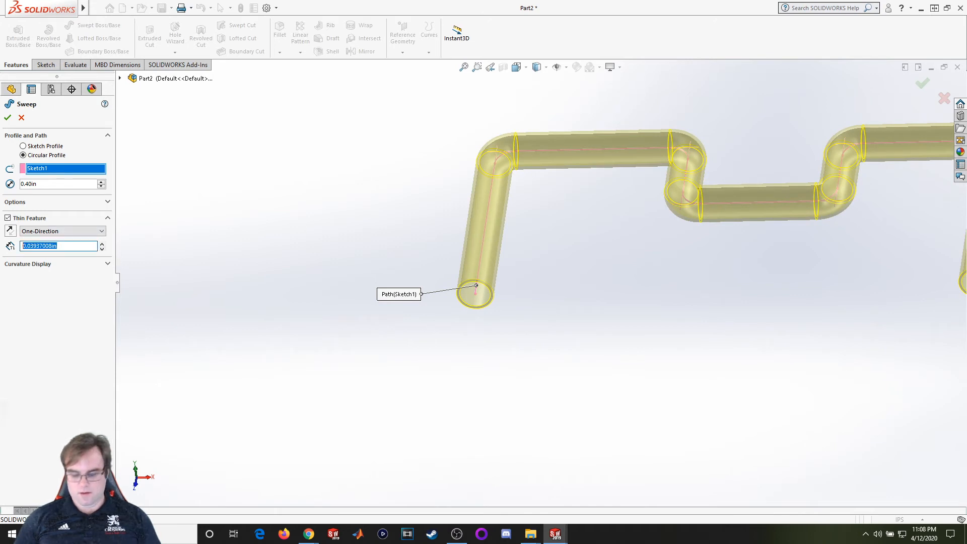
text(.)
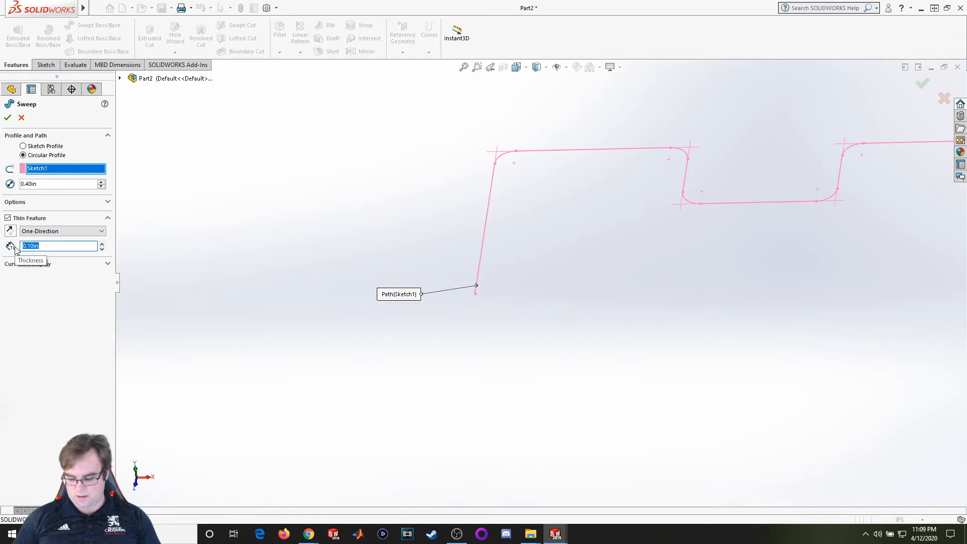
text(05)
key(Return)
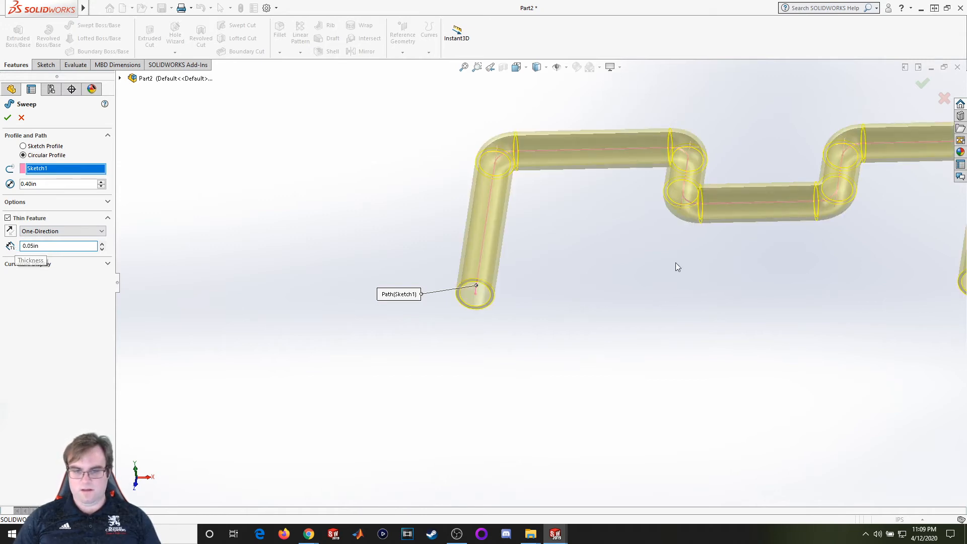
mouse_move(675, 266)
middle_down()
mouse_move(656, 270)
mouse_move(677, 284)
middle_up()
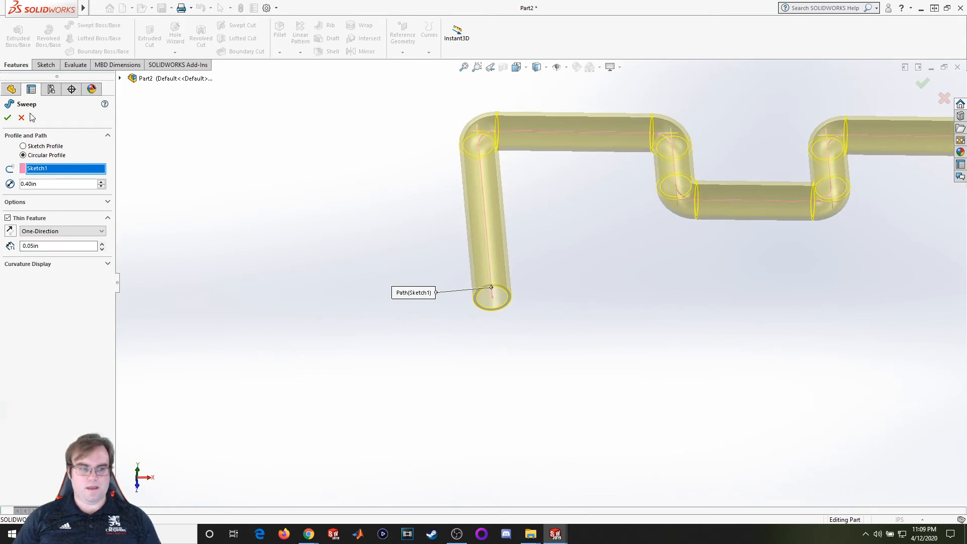
click(7, 118)
Inspect the hollow swept tube and delete the sweep feature, keeping the path sketch
scroll(820, 378, down, 2)
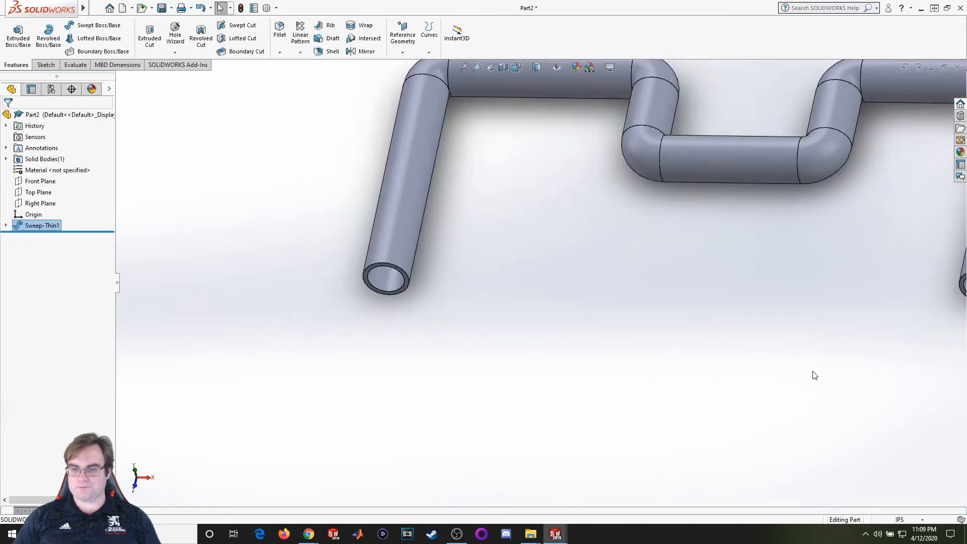
scroll(800, 342, up, 3)
scroll(632, 221, down, 3)
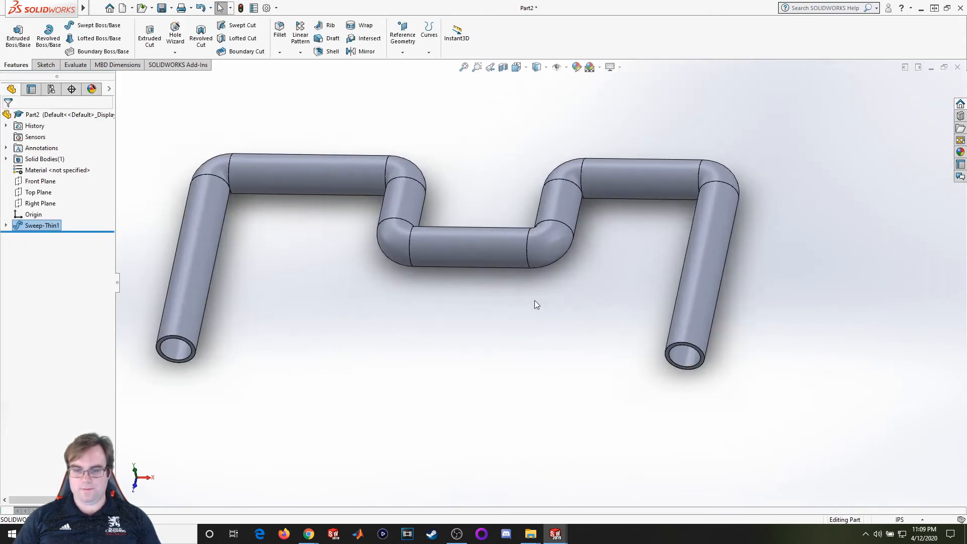
scroll(323, 313, up, 3)
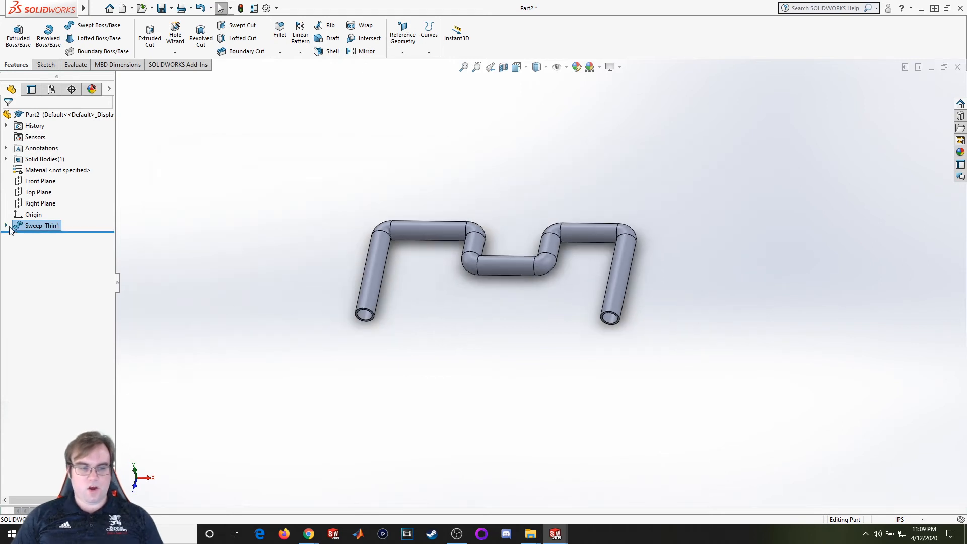
right_click(38, 229)
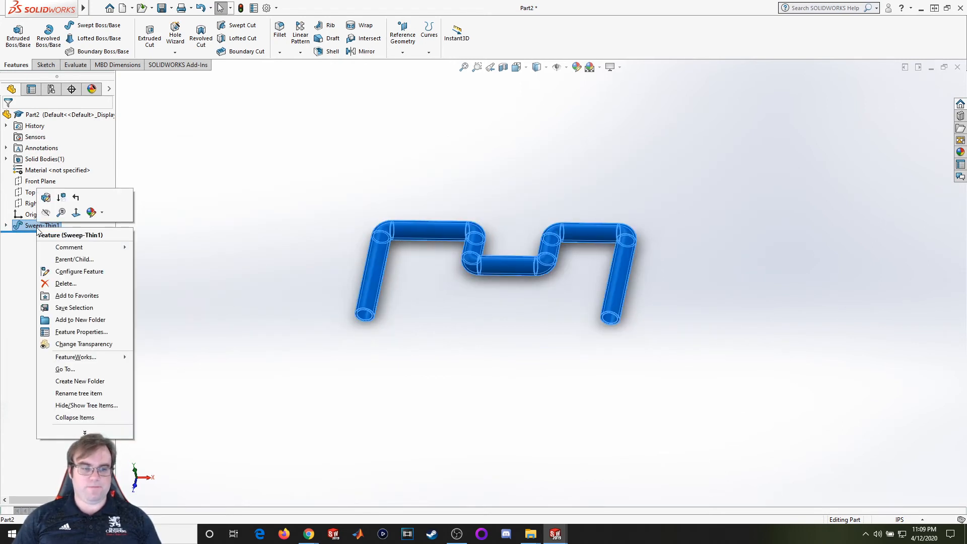
click(66, 284)
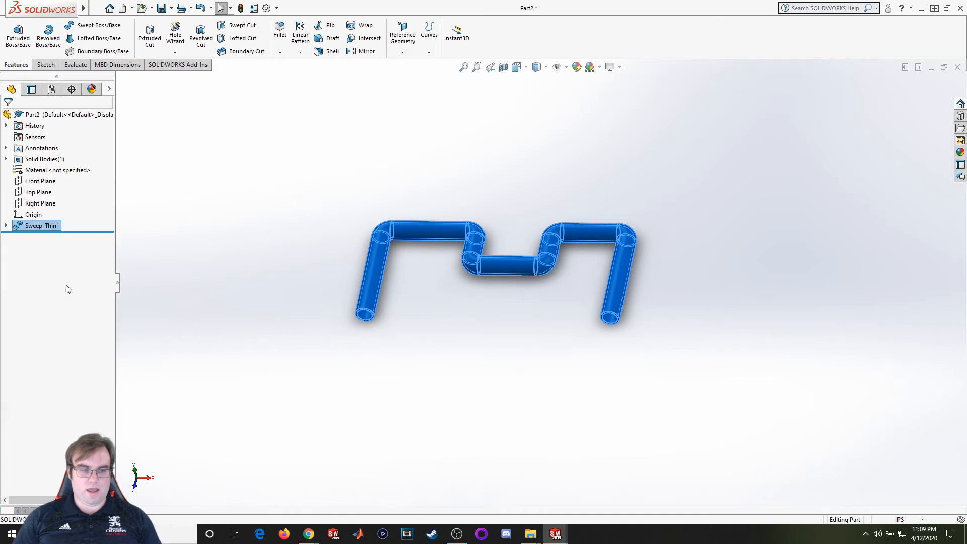
click(526, 194)
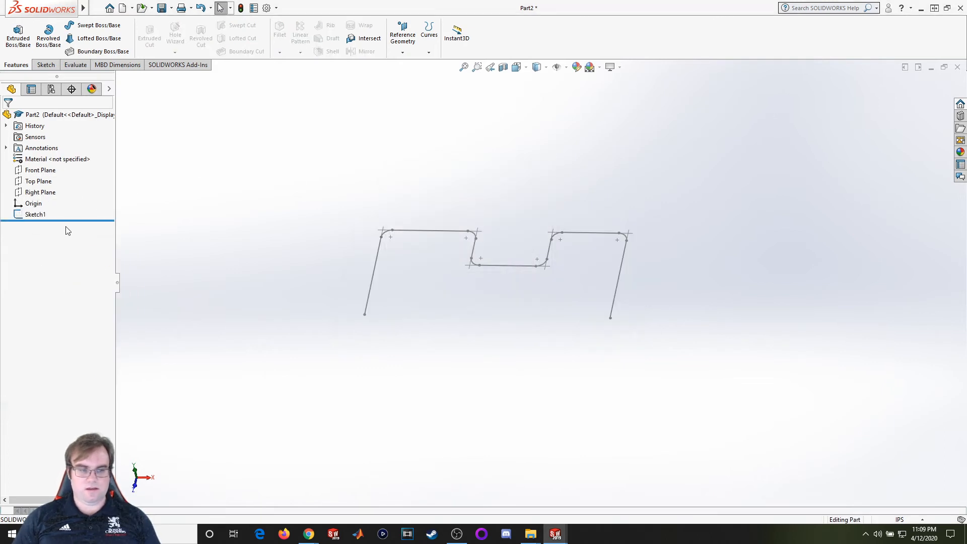
Create a reference plane through the path's lower-left endpoint, perpendicular to the left end line
mouse_move(435, 385)
middle_down()
mouse_move(433, 334)
mouse_move(448, 308)
middle_up()
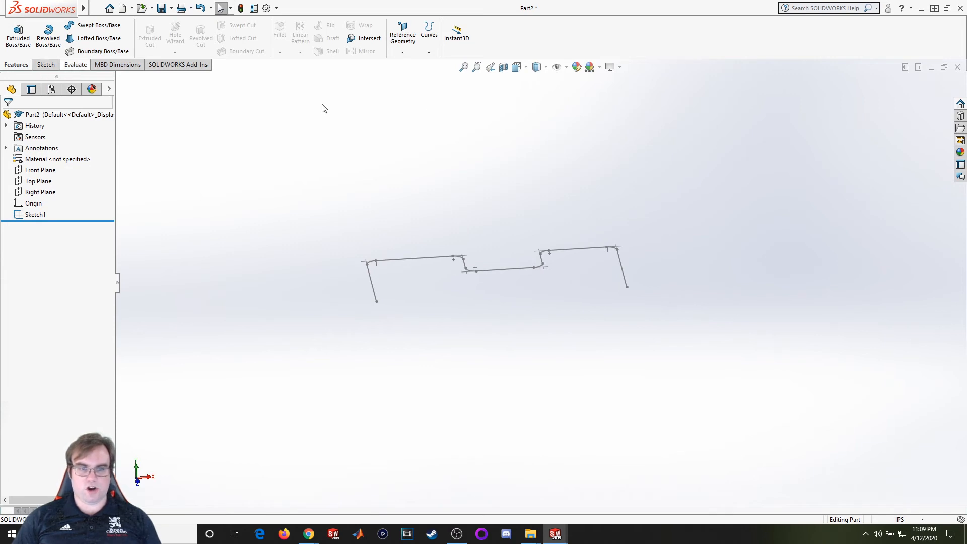
click(402, 34)
click(410, 65)
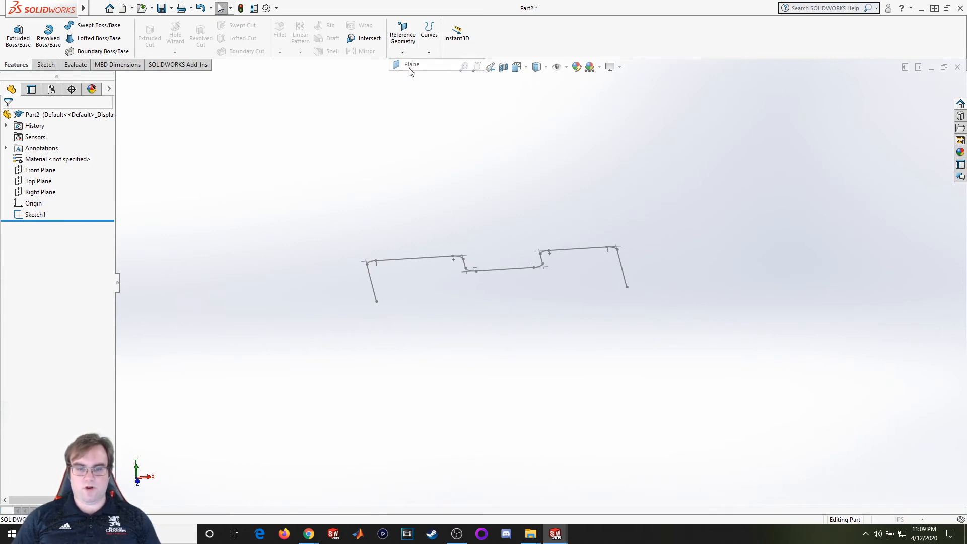
click(376, 302)
middle_drag(345, 309, 373, 305)
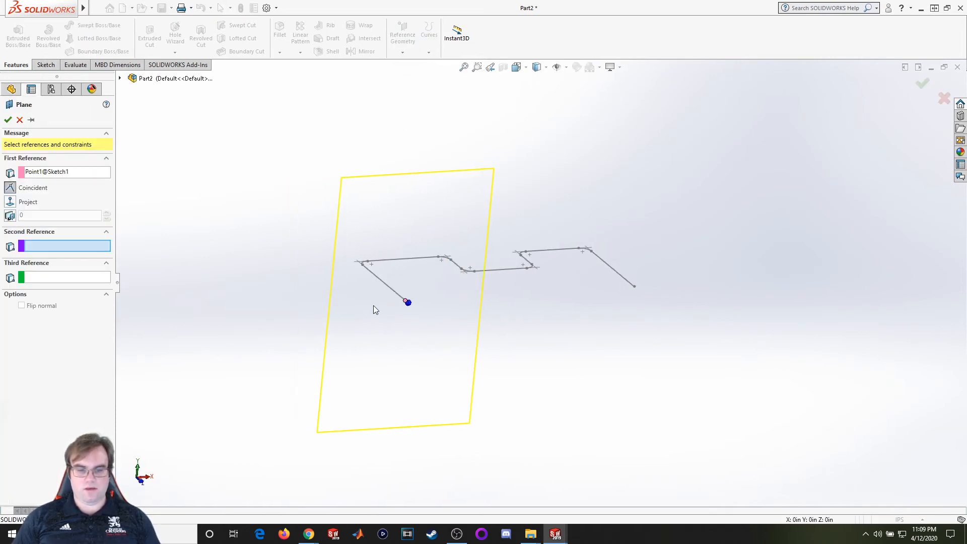
click(402, 298)
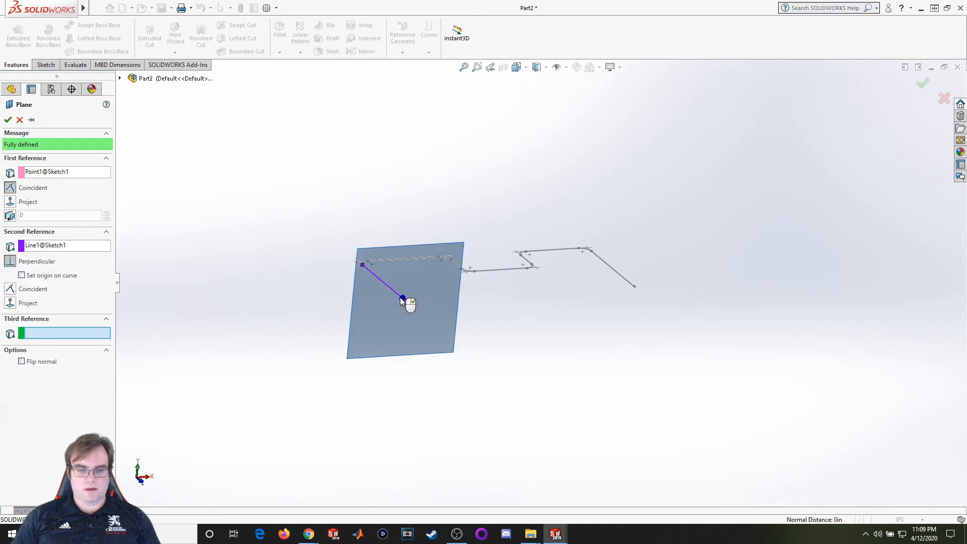
click(7, 120)
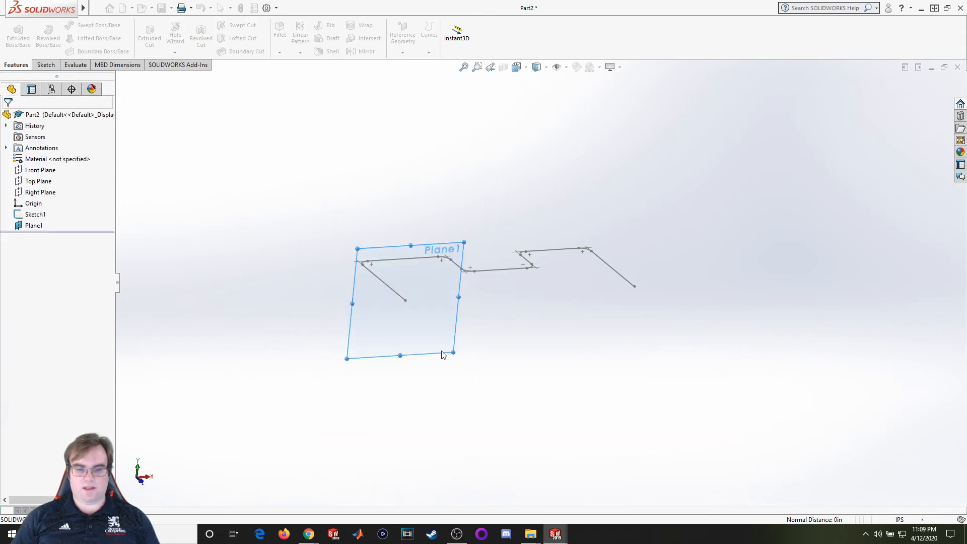
Sketch a center rectangle about 0.88 in wide by 0.47 in high on the new plane, centred on the path's endpoint
scroll(509, 363, down, 3)
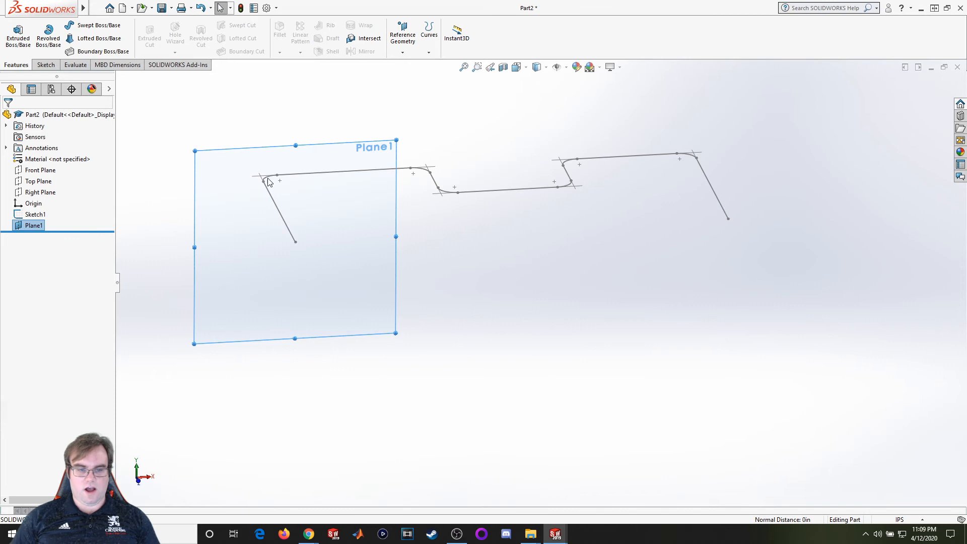
click(45, 64)
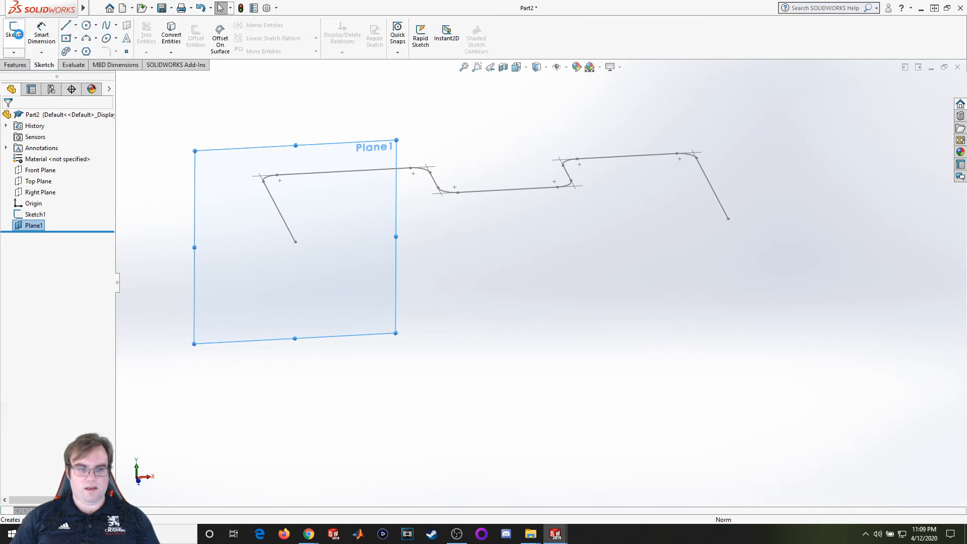
click(14, 30)
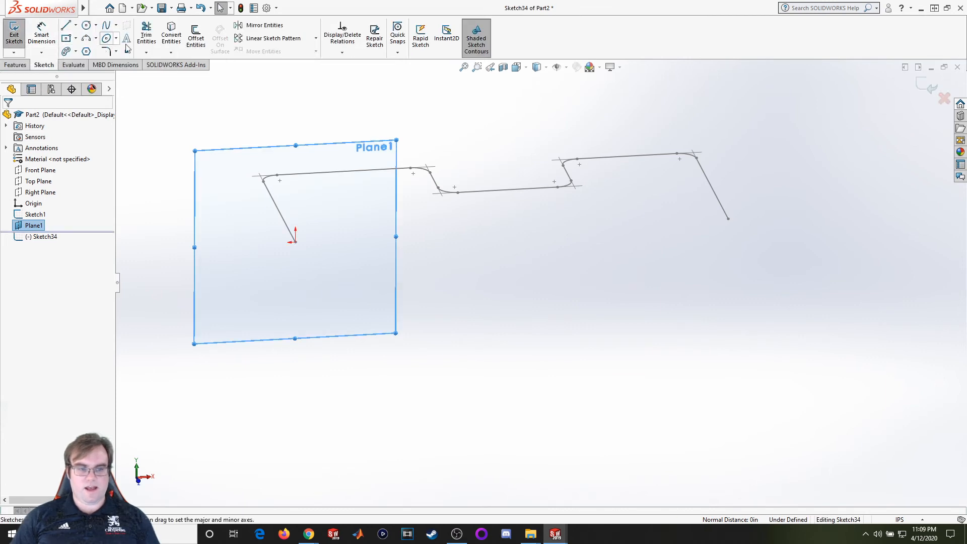
click(66, 38)
click(295, 242)
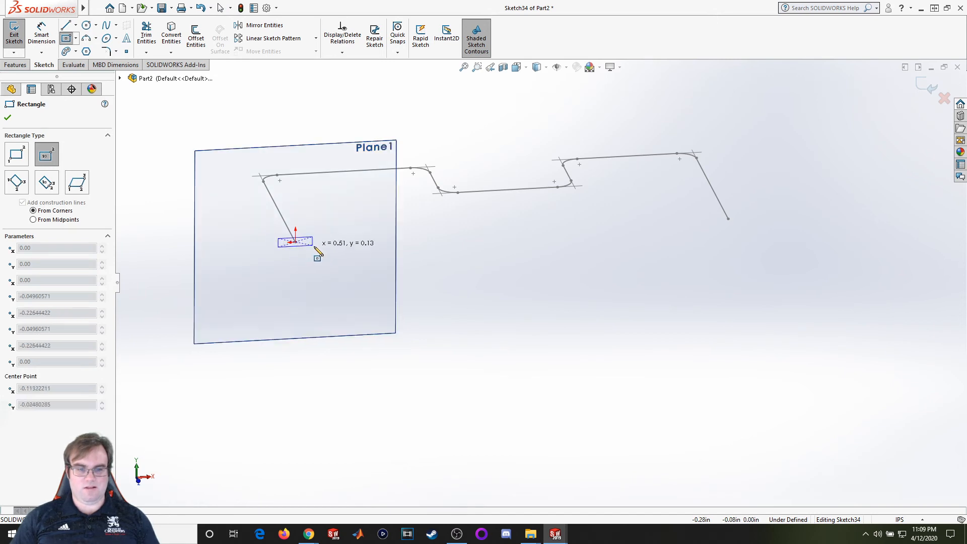
click(324, 256)
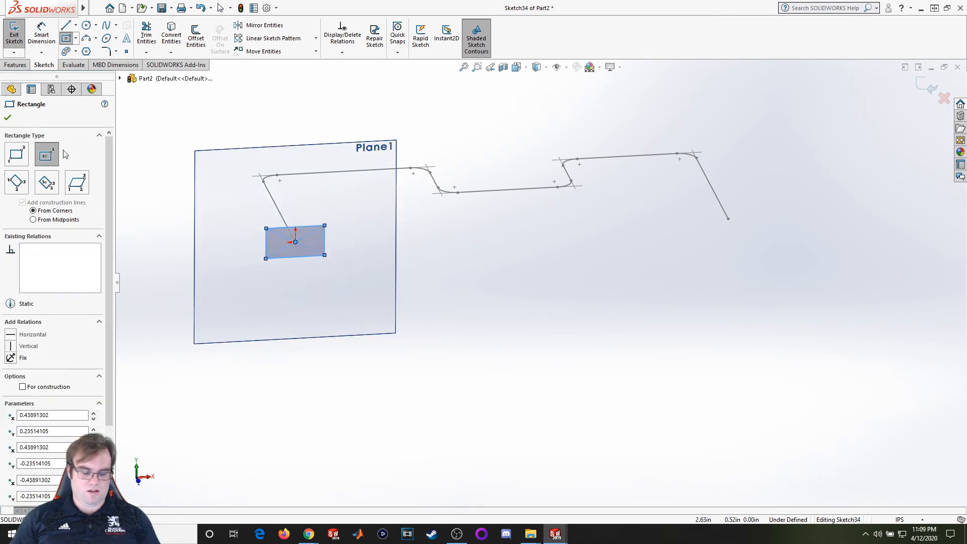
key(Escape)
Dimension the centre rectangle 0.5 in high and 0.7 in wide, and finish the sketch
click(41, 36)
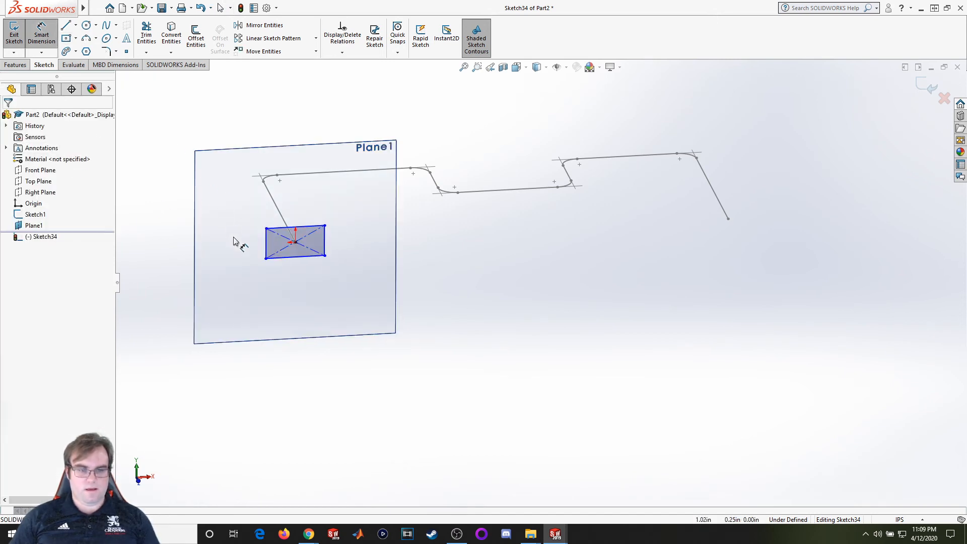
click(265, 244)
click(254, 249)
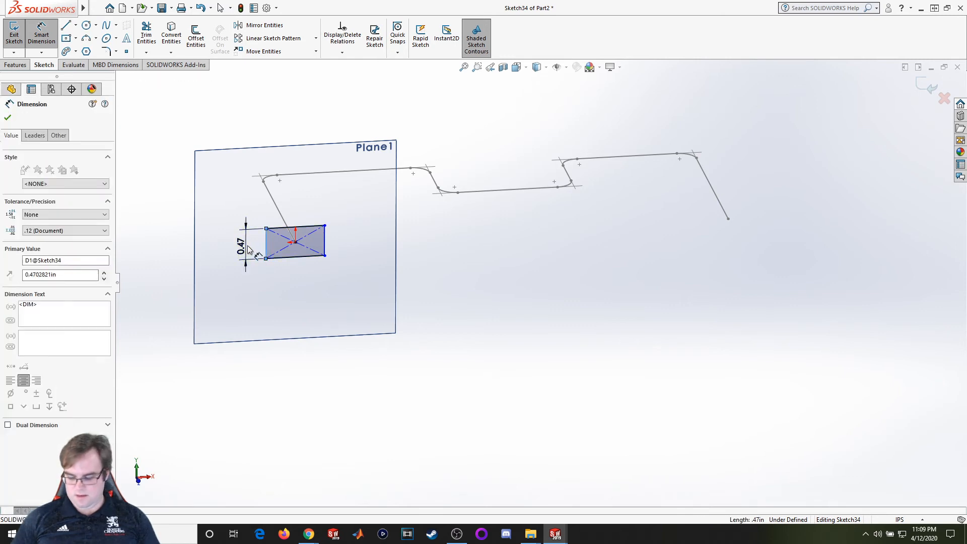
text(0.5)
key(Return)
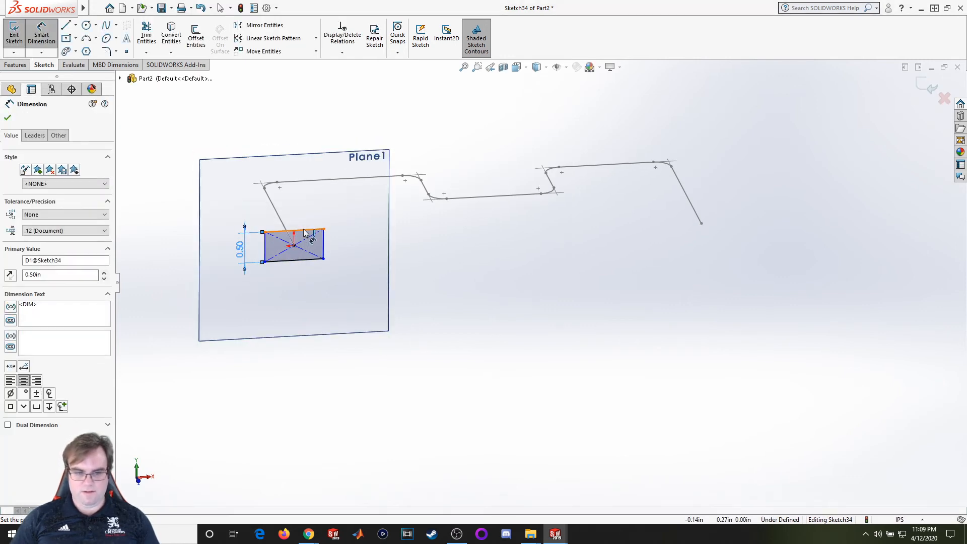
click(305, 229)
click(305, 220)
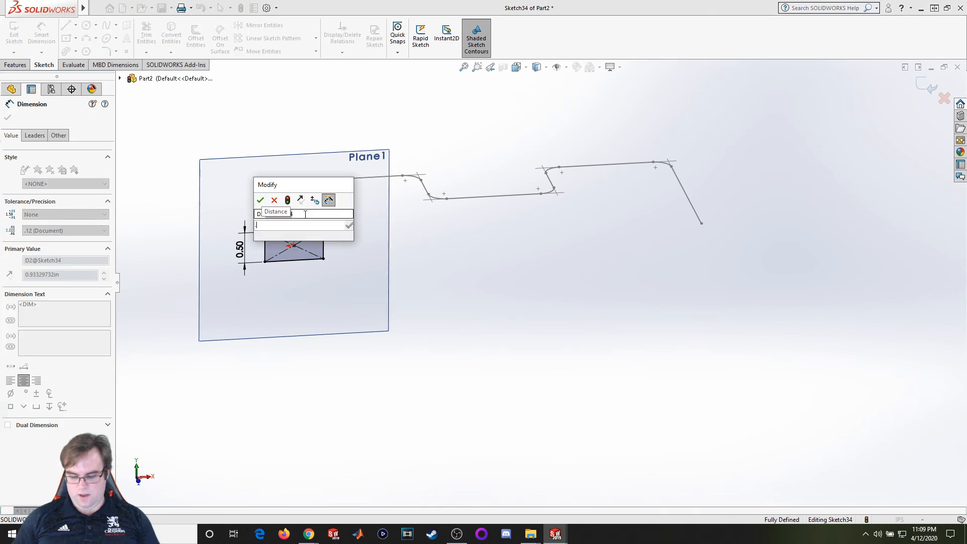
text(.7)
key(Return)
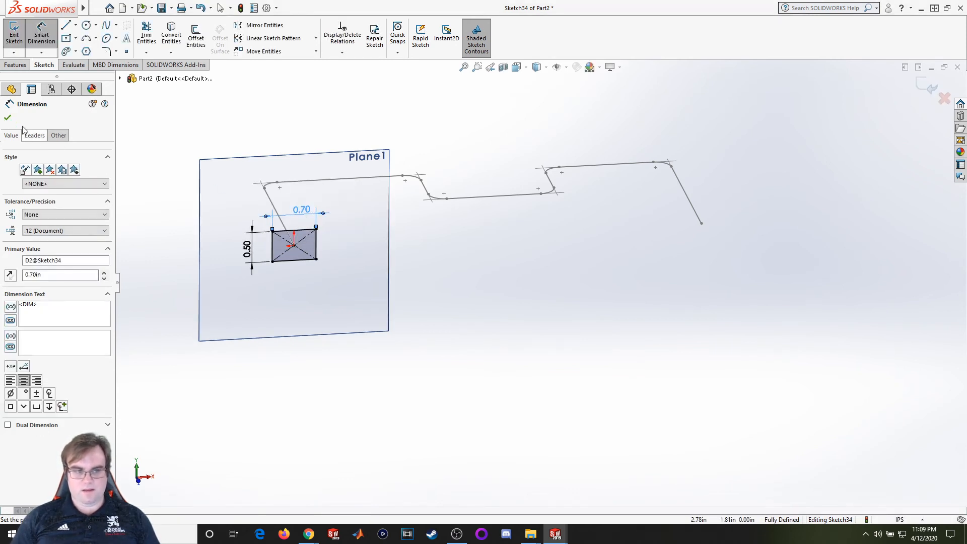
click(7, 118)
click(14, 31)
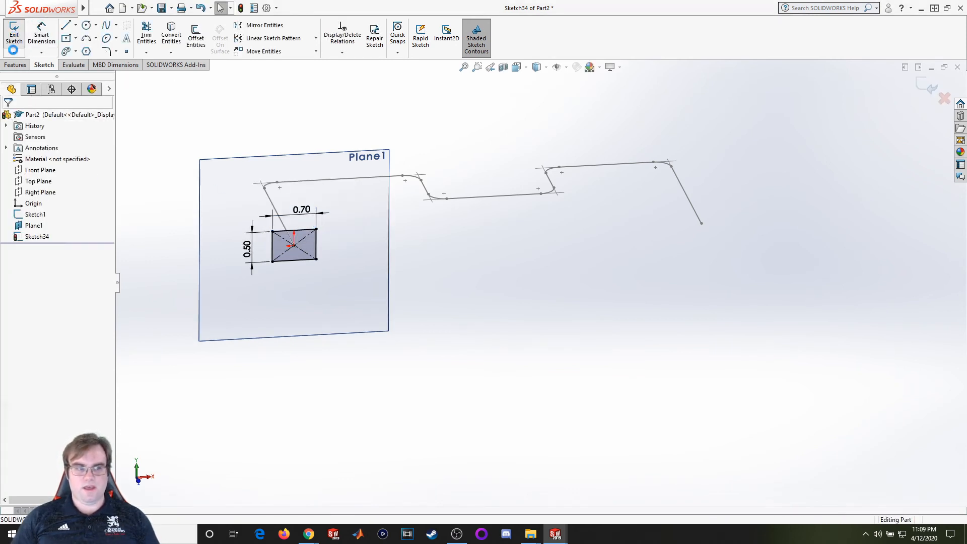
Try to sweep the rectangle sketch as the profile along the filleted stepped path
click(22, 65)
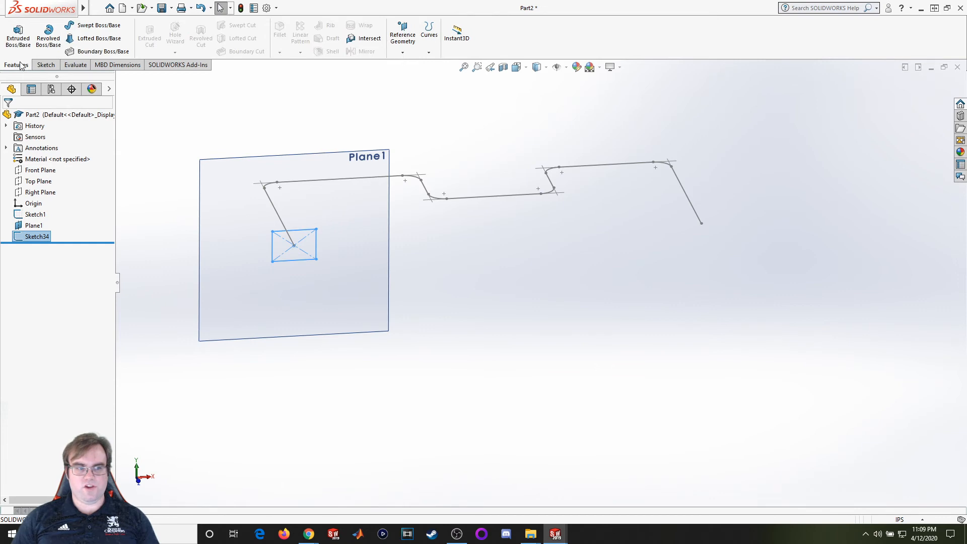
click(106, 28)
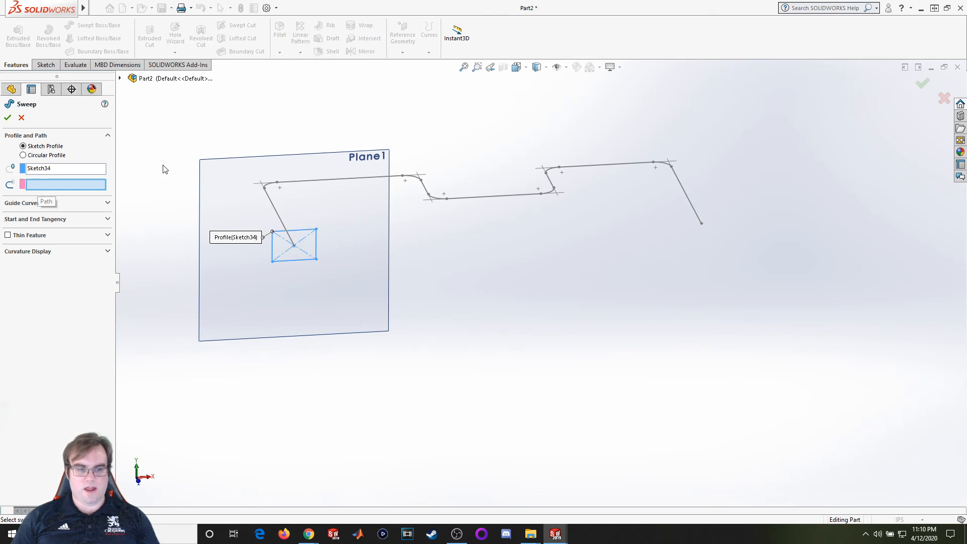
click(281, 221)
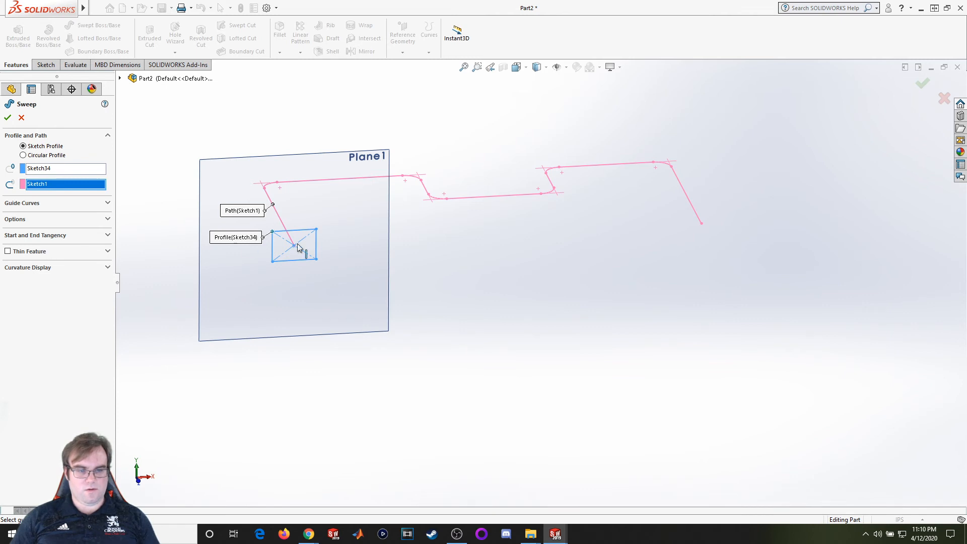
middle_drag(359, 242, 137, 188)
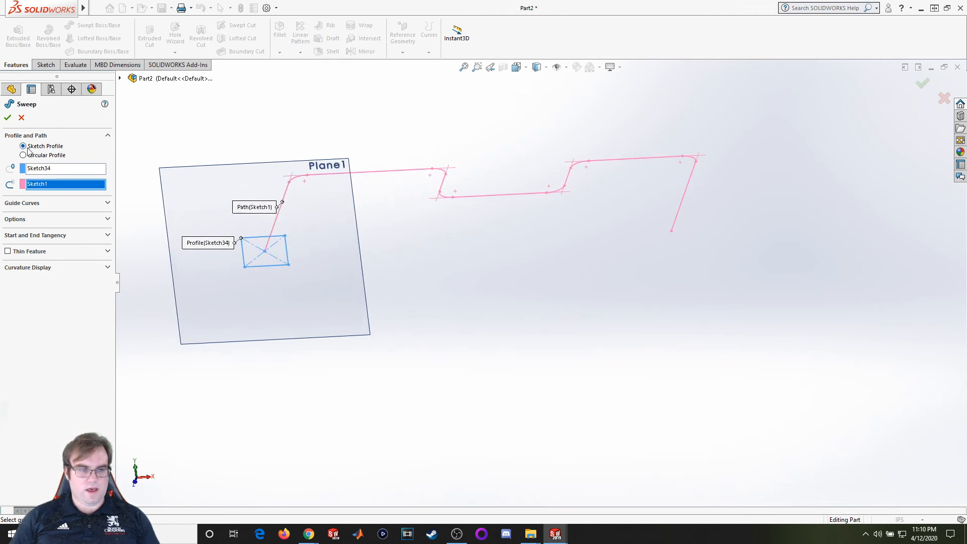
click(8, 117)
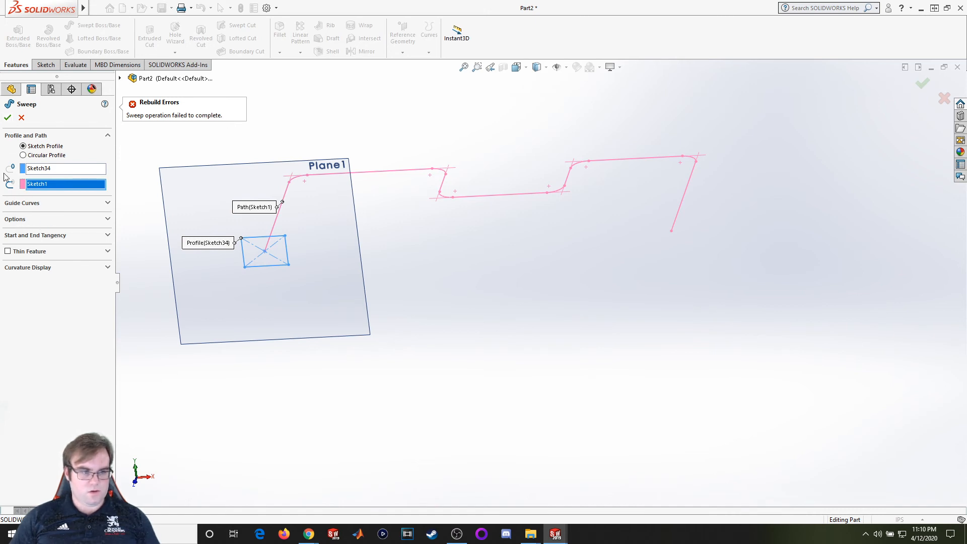
click(21, 117)
click(230, 414)
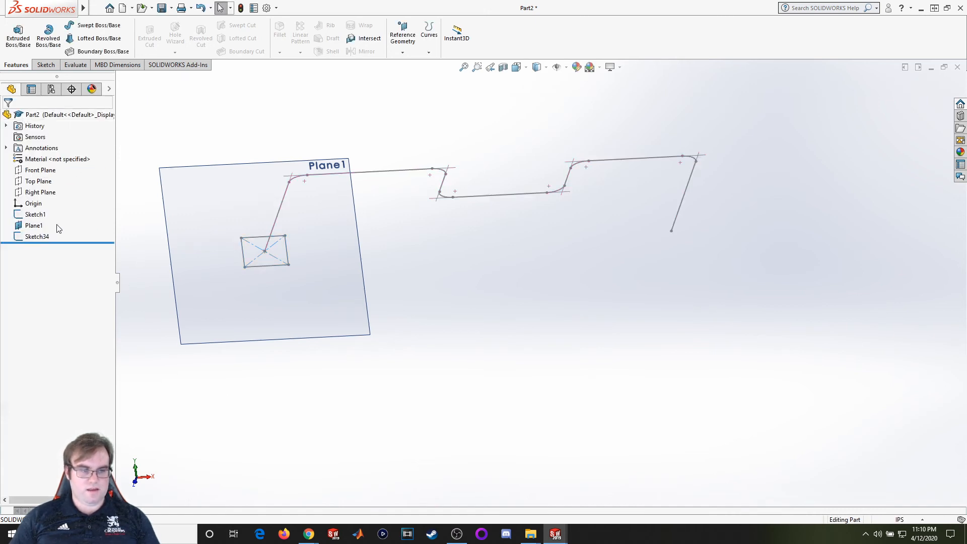
Edit the rectangle sketch, setting its width to 0.3 in and its height to 0.1 in, and finish it
right_click(43, 236)
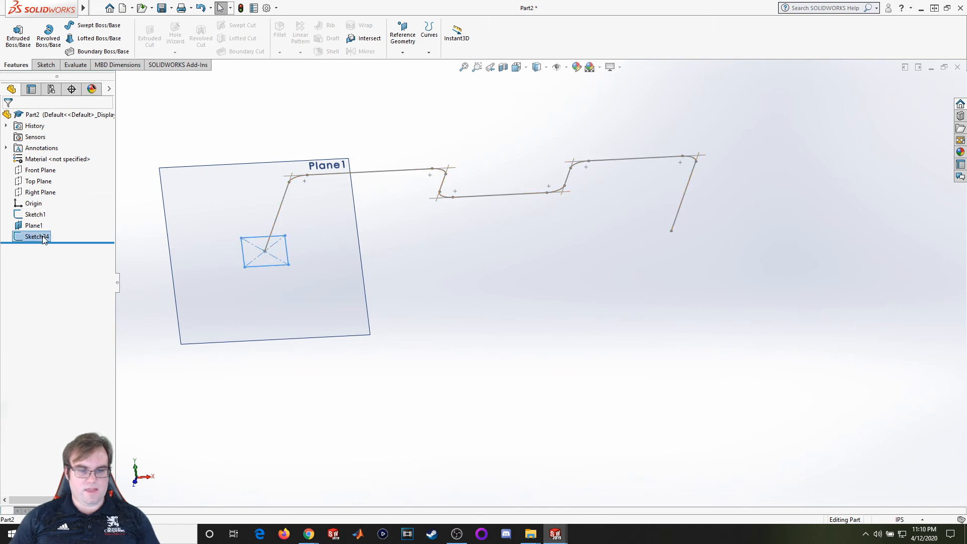
click(52, 206)
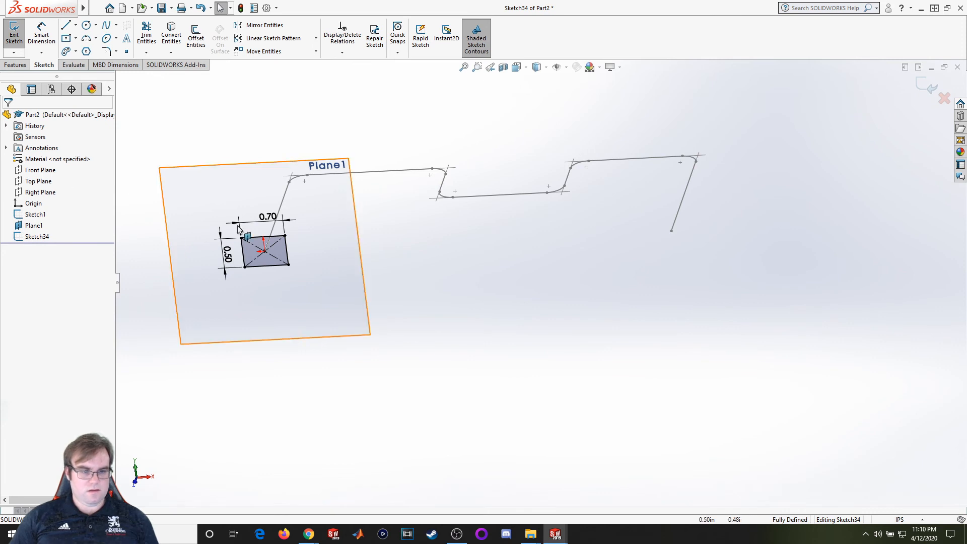
click(268, 216)
double_click(268, 216)
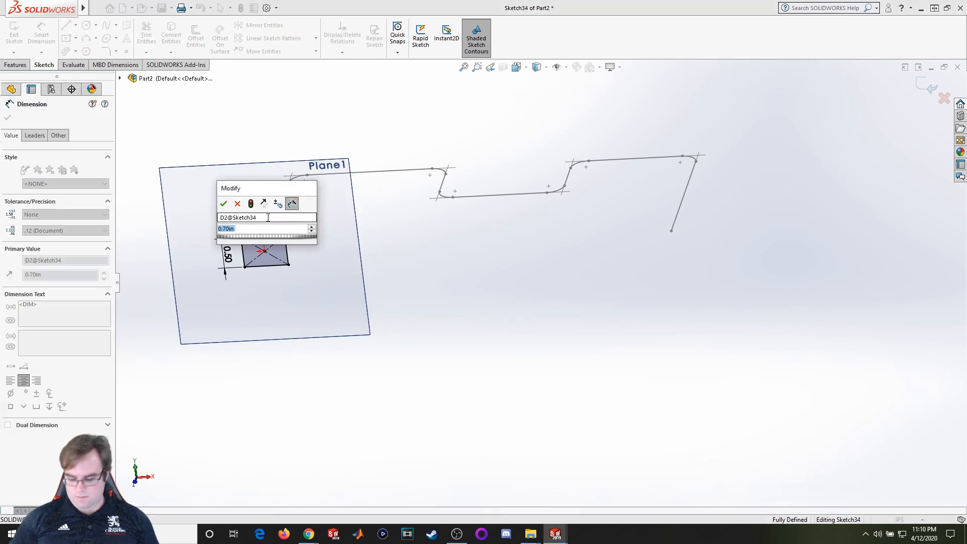
text(0.3)
key(Return)
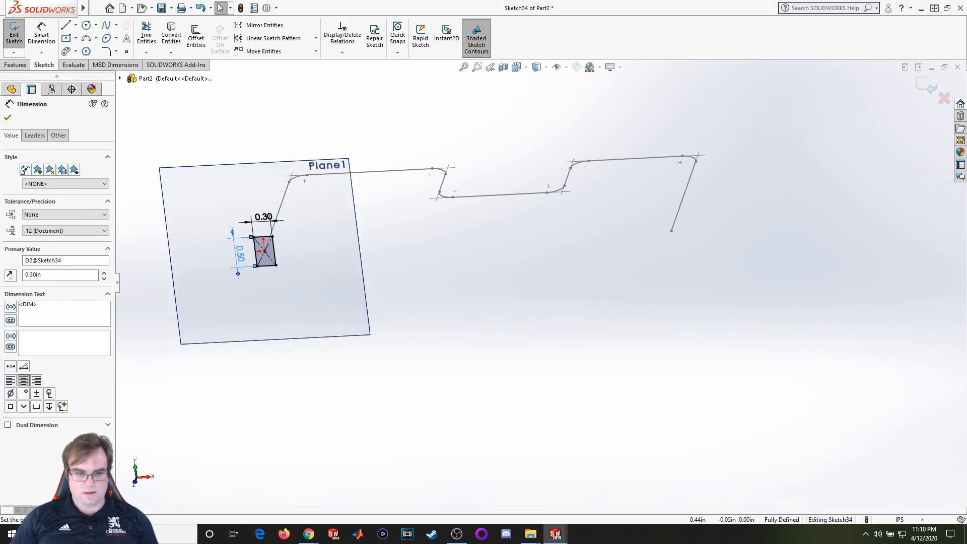
double_click(240, 253)
text(0.1)
key(Return)
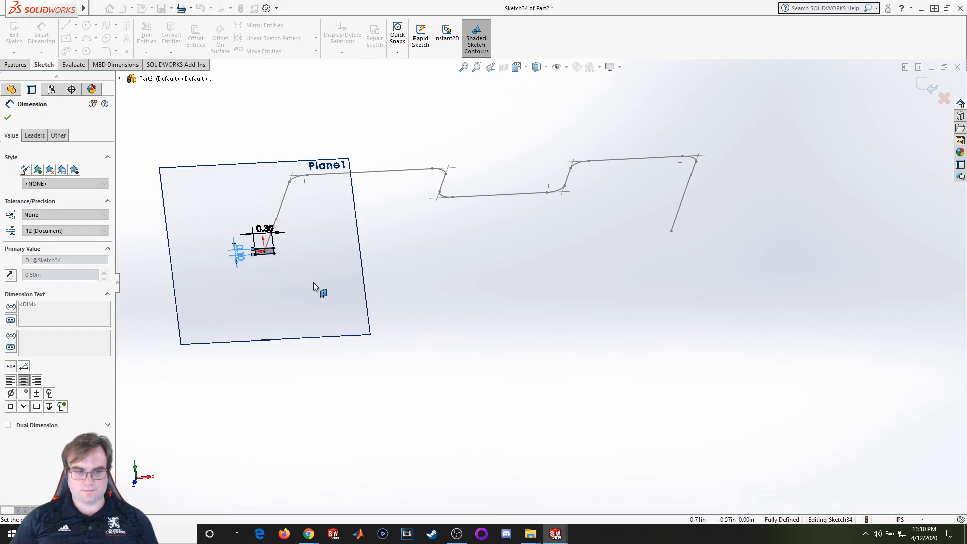
click(9, 120)
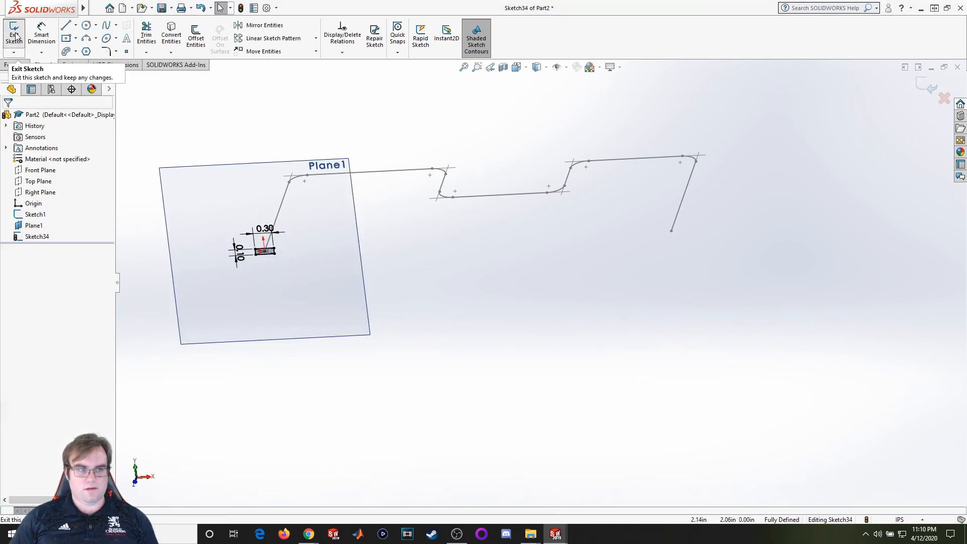
click(16, 55)
Sweep the rectangle sketch along the filleted stepped path as a solid, checking the preview around the corner fillets
click(16, 64)
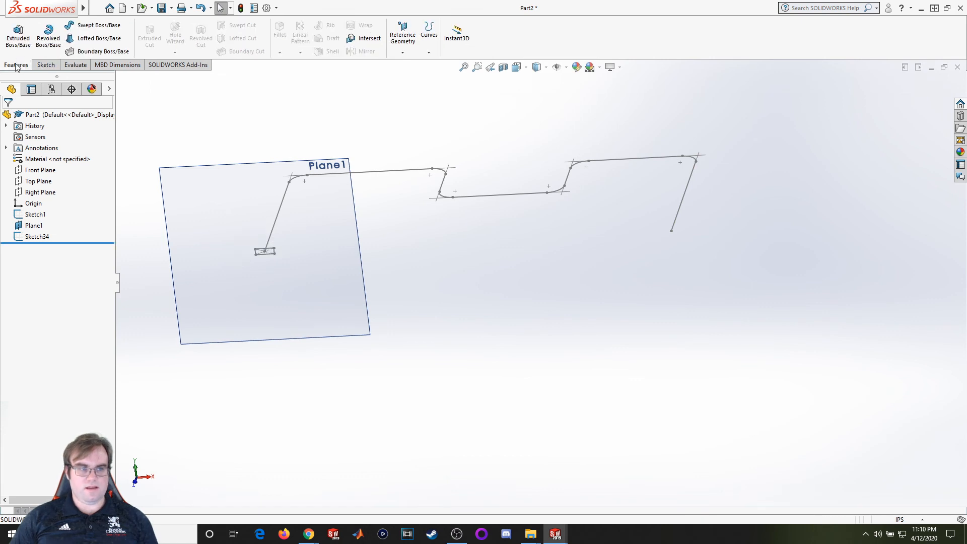
click(104, 25)
scroll(501, 336, down, 5)
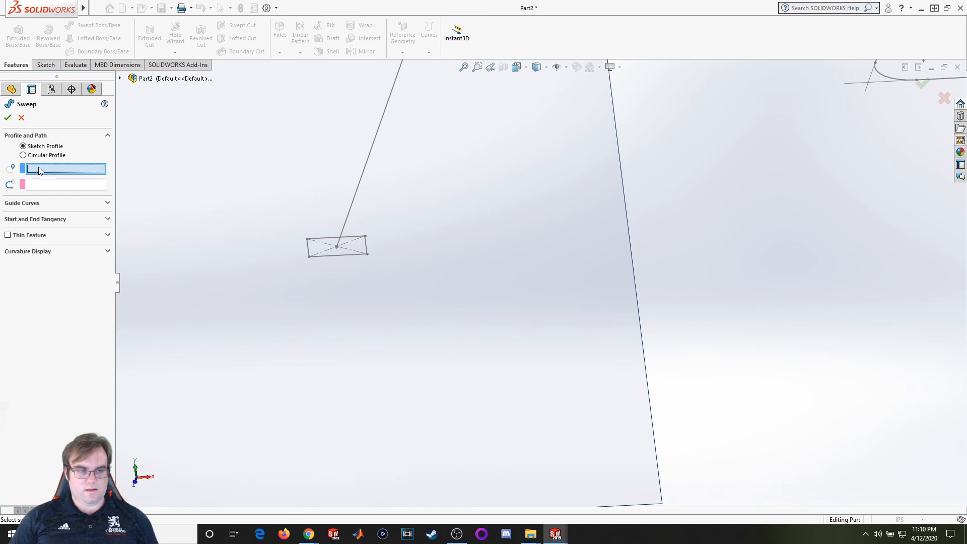
click(354, 255)
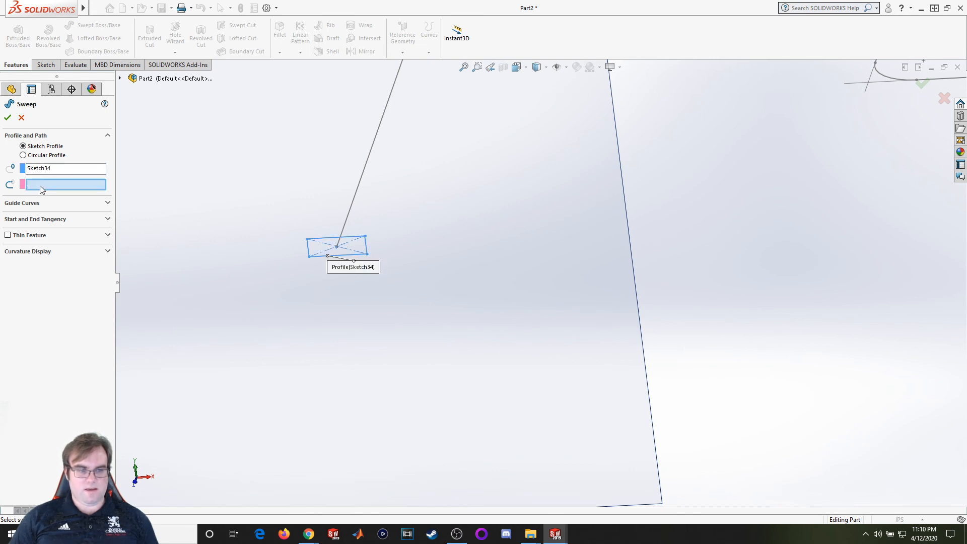
click(361, 177)
scroll(375, 188, up, 5)
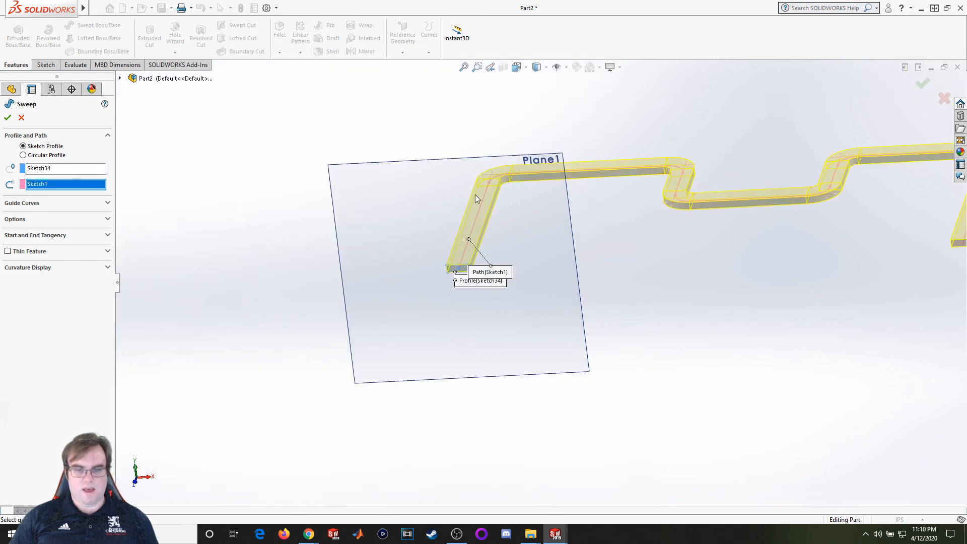
scroll(504, 259, down, 5)
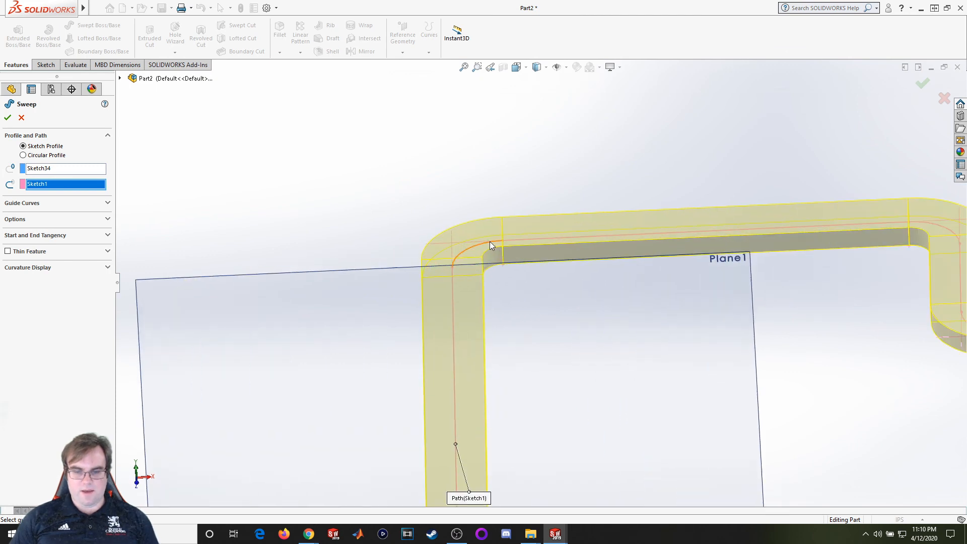
scroll(478, 259, down, 3)
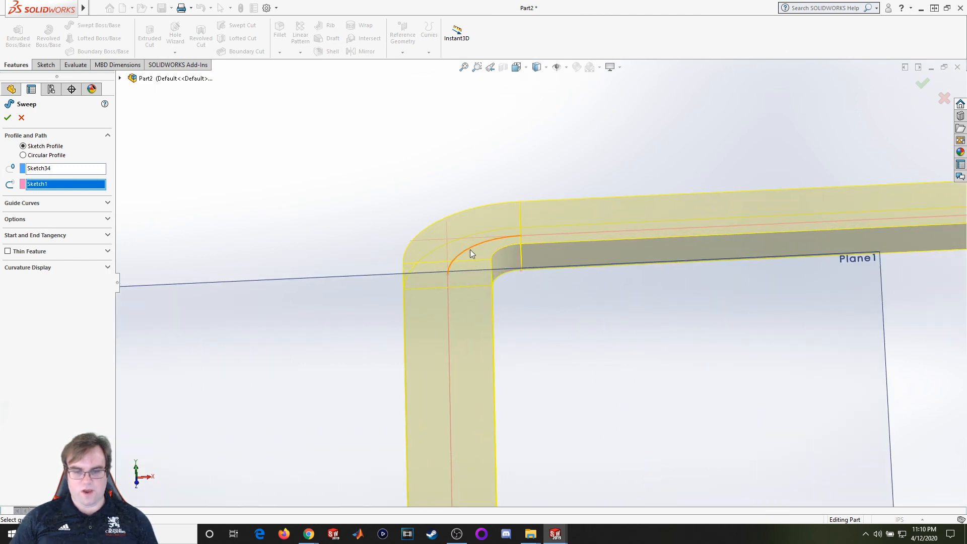
scroll(508, 252, up, 8)
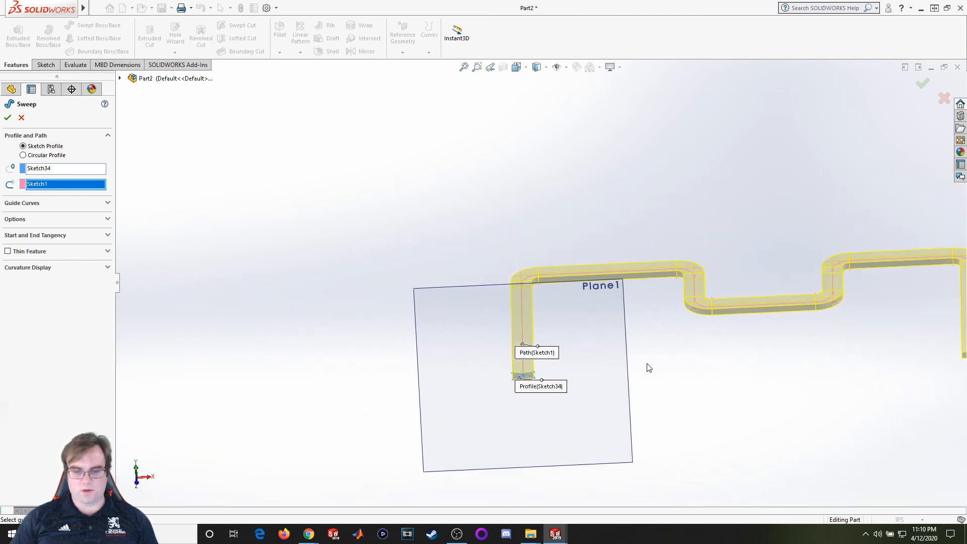
scroll(557, 315, down, 3)
scroll(536, 274, up, 3)
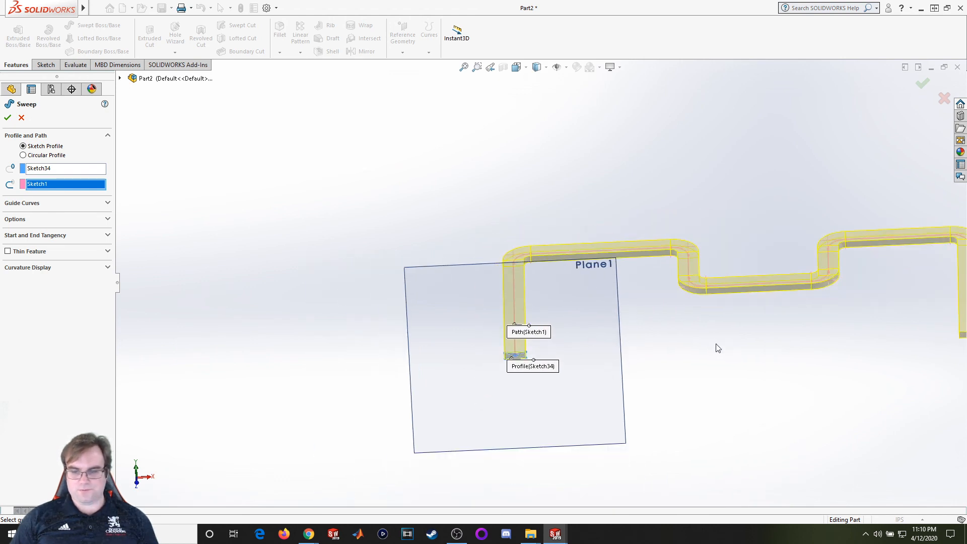
click(8, 119)
Inspect the swept rectangular bar and the Swept Cut profile and path options without creating a cut
scroll(772, 312, up, 3)
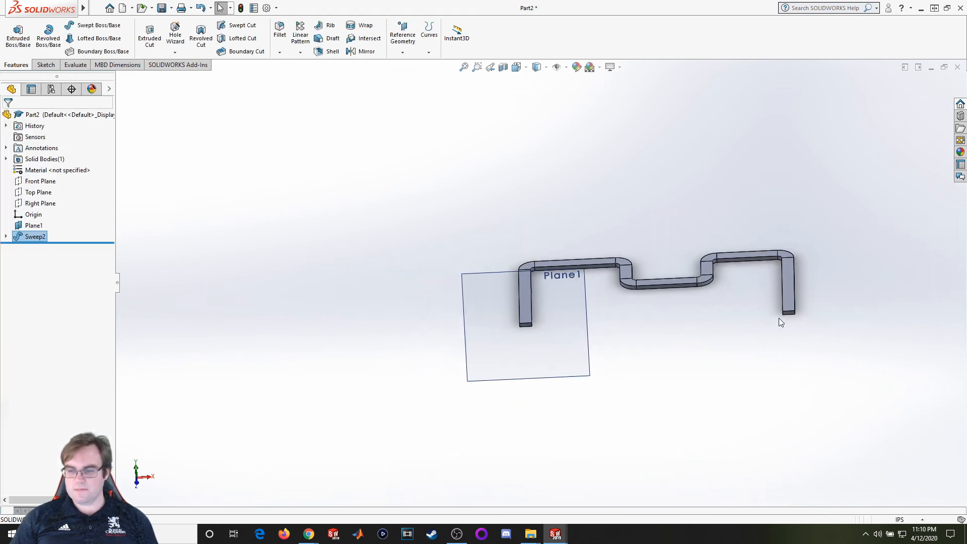
scroll(778, 319, down, 3)
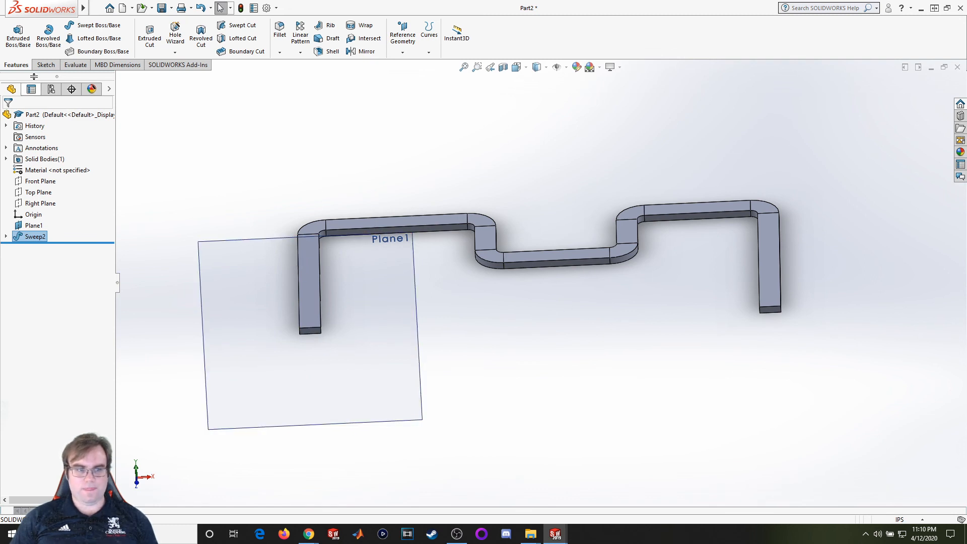
click(237, 26)
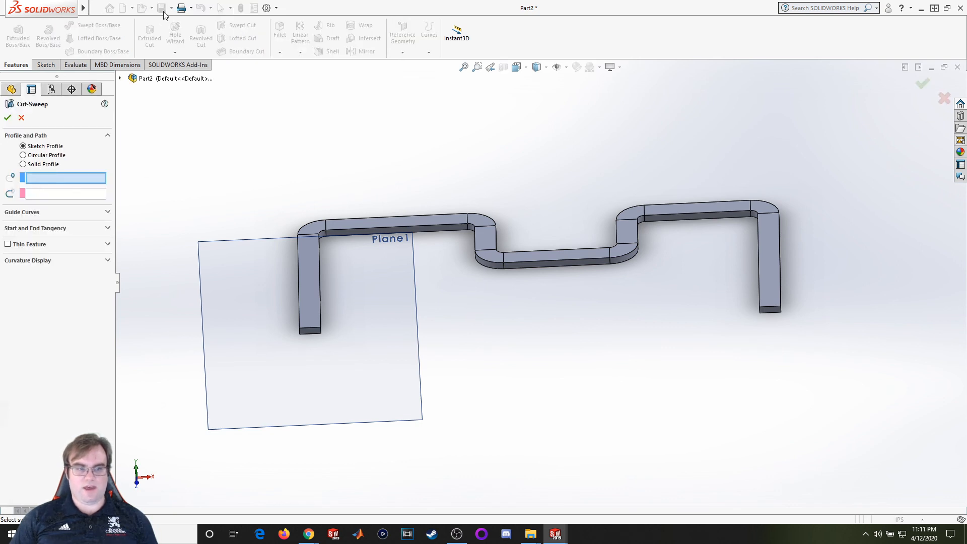
click(22, 120)
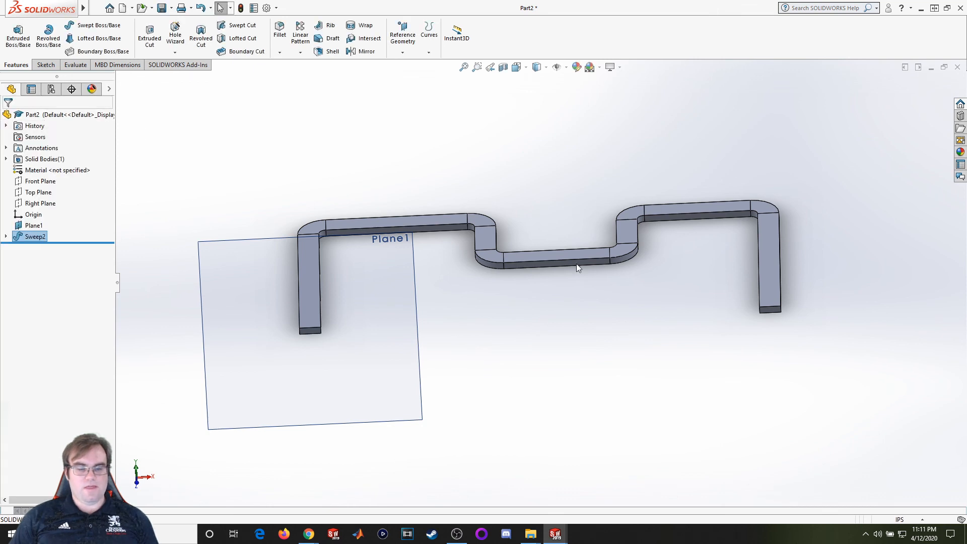